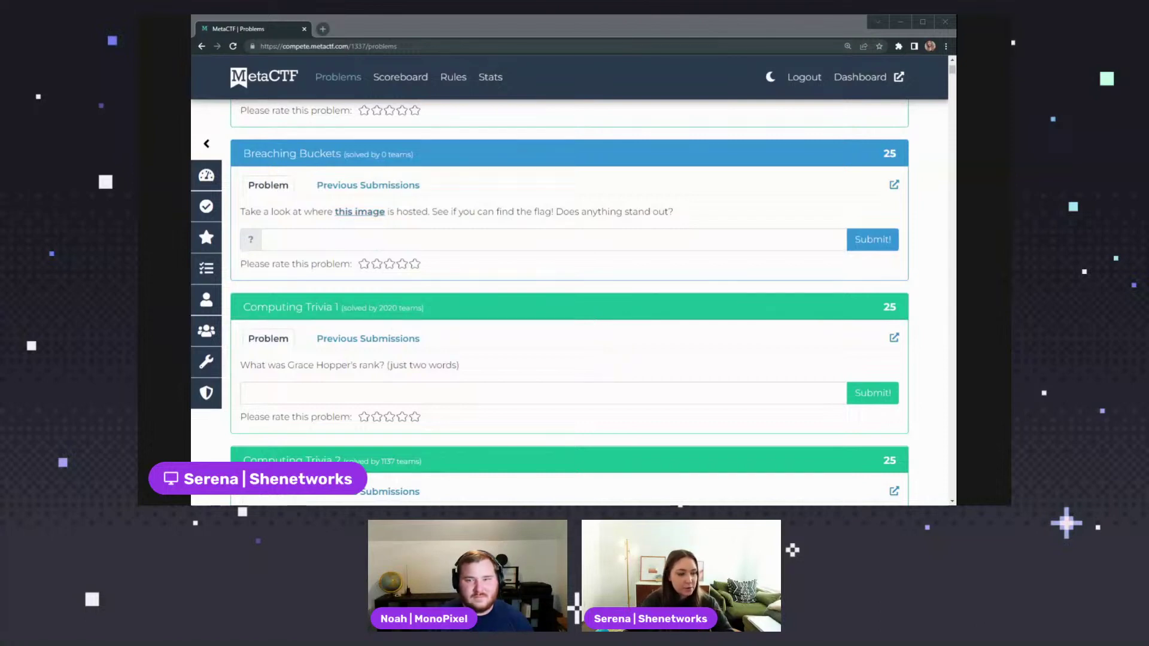
Open the image linked in the Breaching Buckets problem and examine the S3 host name and file path in its address.
{"action": "left_click", "coordinate": [358, 213]}
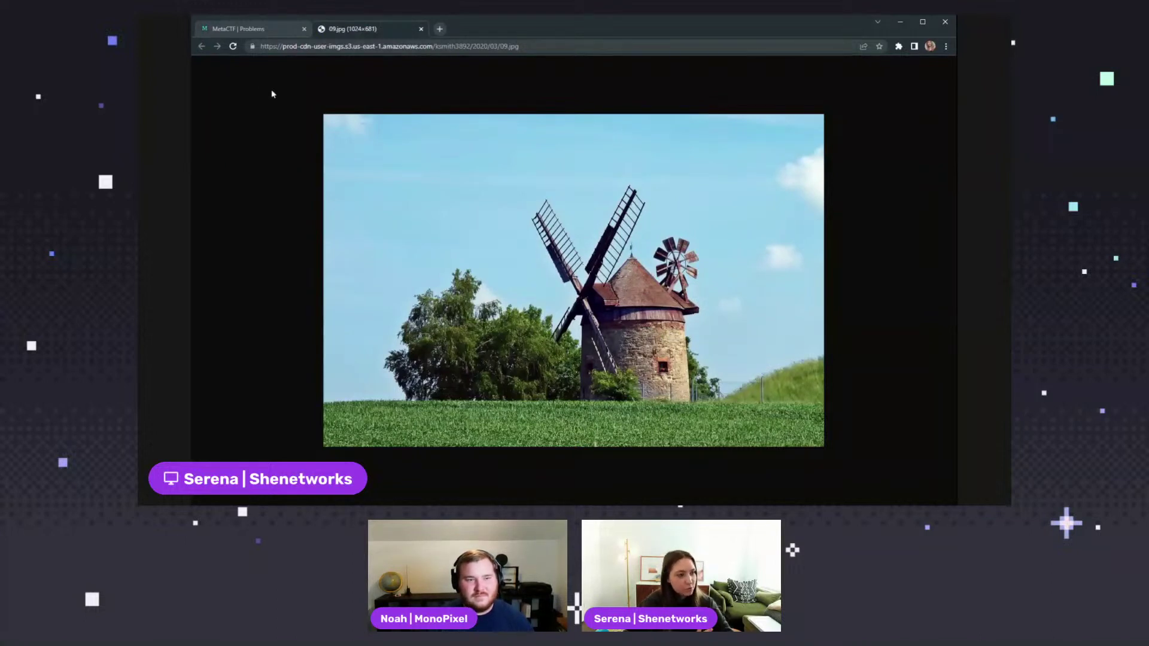
{"action": "left_click_drag", "start_coordinate": [286, 46], "coordinate": [433, 46]}
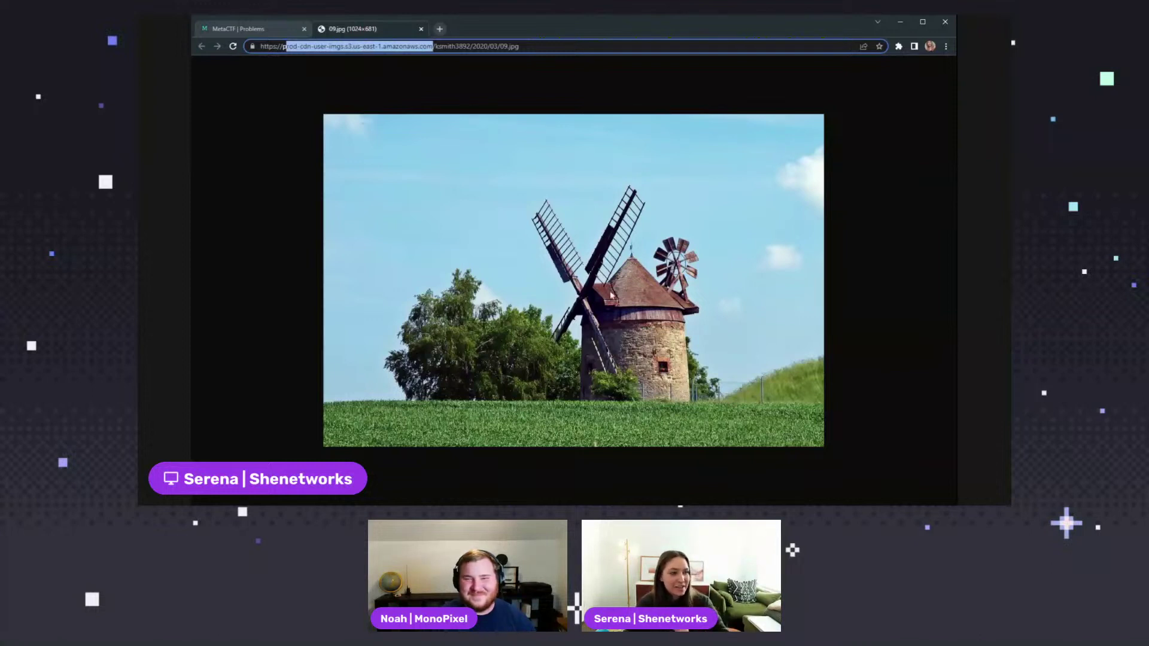
{"action": "left_click", "coordinate": [396, 46]}
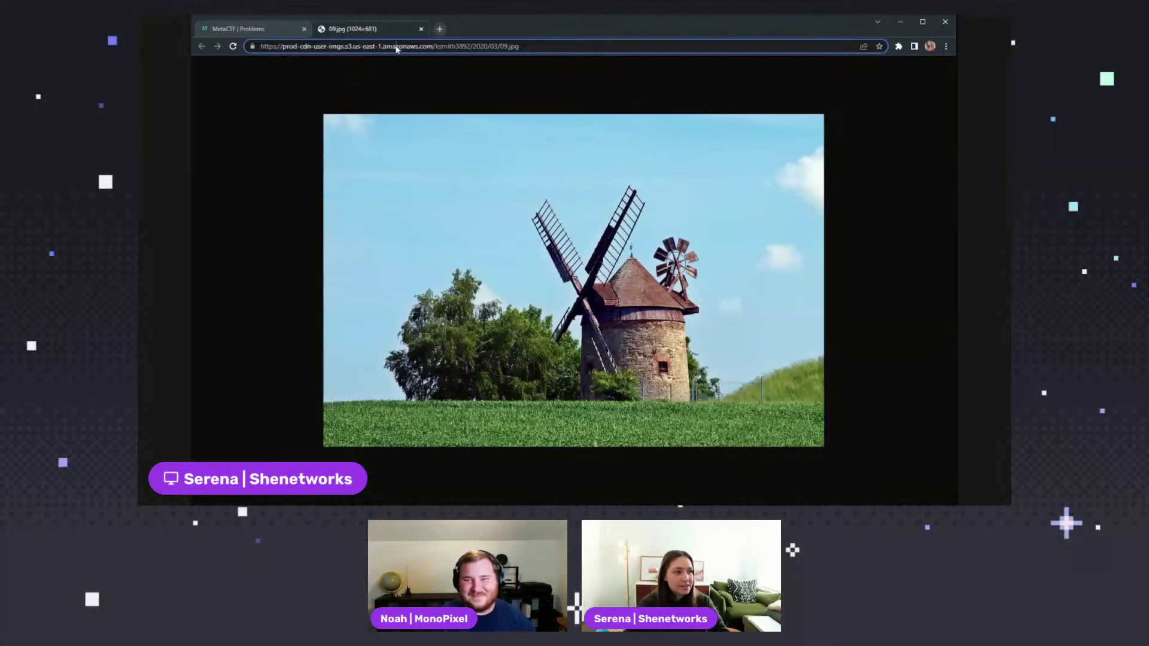
{"action": "double_click", "coordinate": [349, 46]}
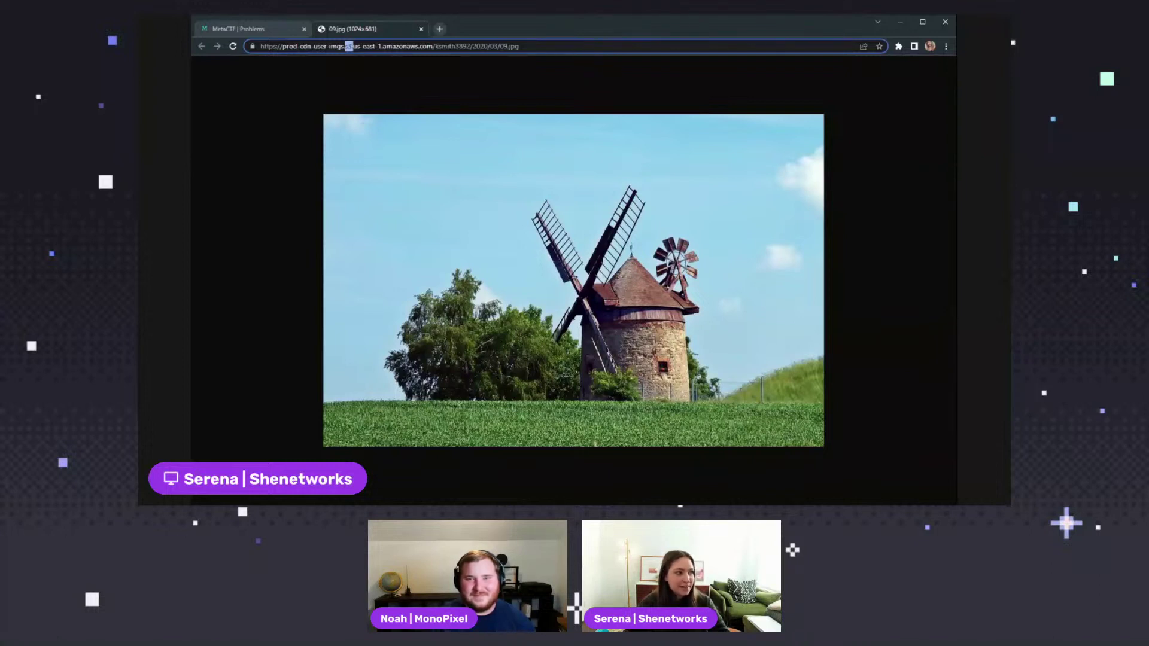
{"action": "left_click_drag", "start_coordinate": [435, 47], "coordinate": [519, 46]}
Load 08.jpg from the same 2020/03 bucket folder by changing the file number in the image address.
{"action": "left_click", "coordinate": [519, 47]}
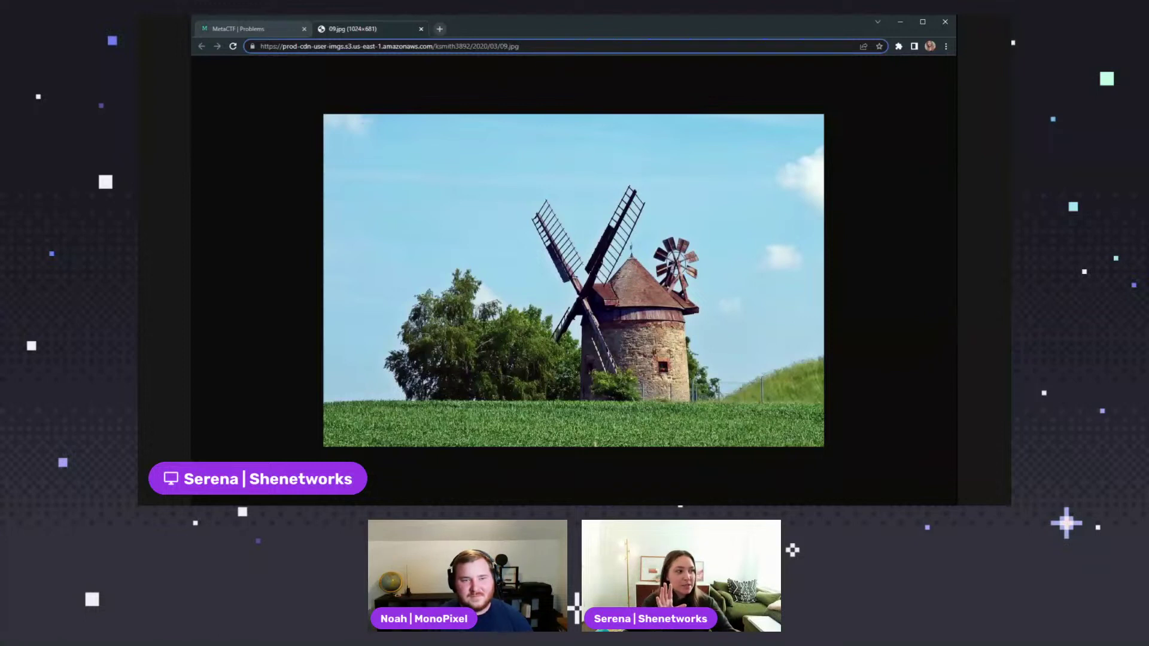
{"action": "key", "text": "BackSpace"}
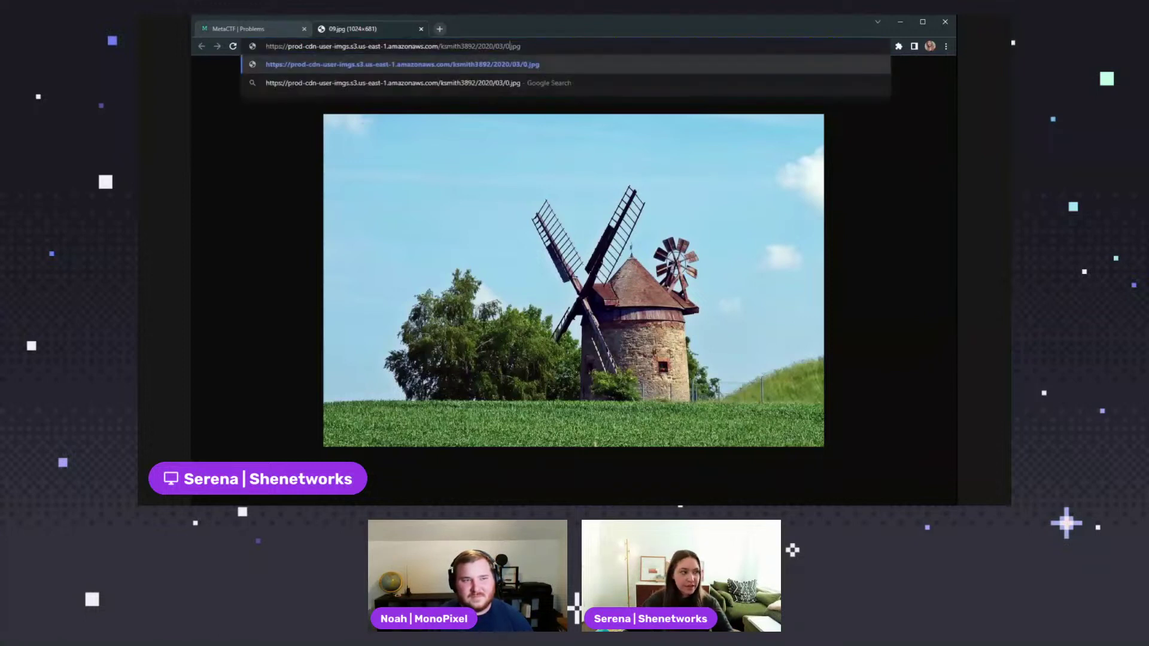
{"action": "type", "text": "8"}
{"action": "key", "text": "Return"}
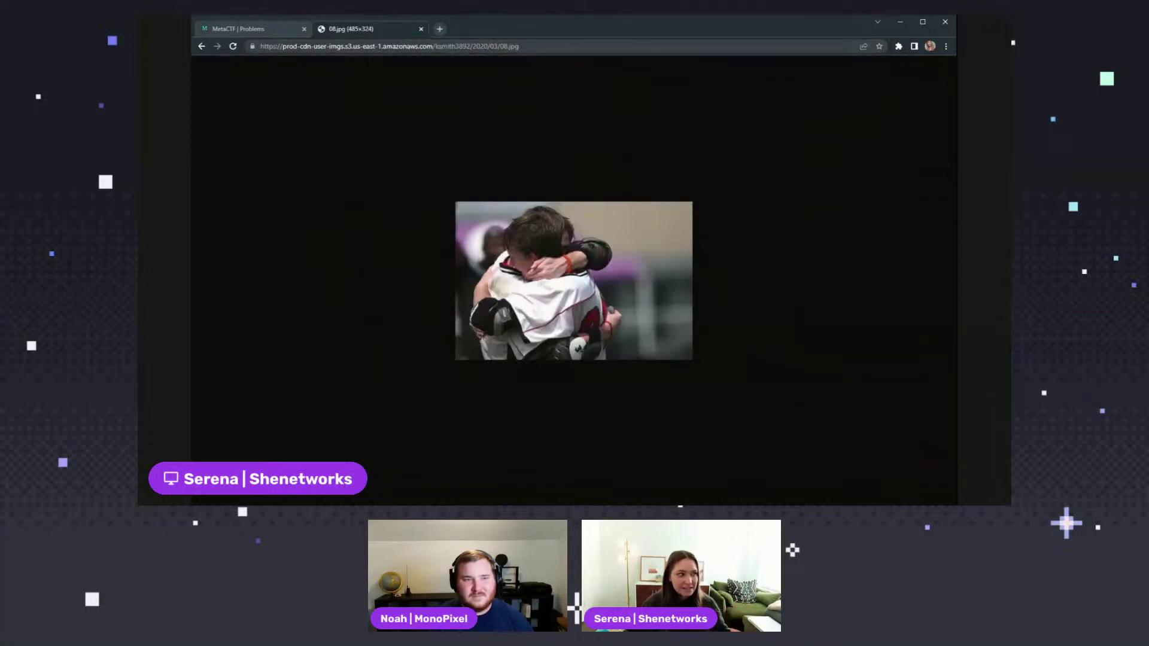
Load 07.jpg from the same bucket folder by changing the file number in the address.
{"action": "left_click", "coordinate": [509, 46]}
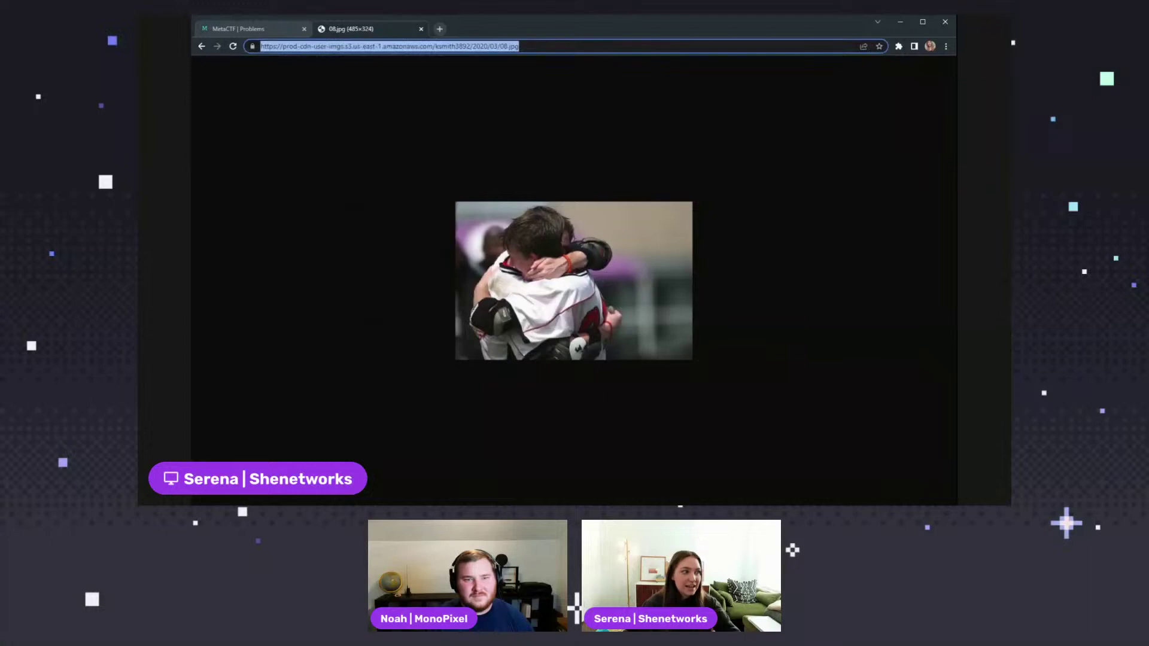
{"action": "left_click", "coordinate": [508, 46]}
{"action": "key", "text": "BackSpace"}
{"action": "type", "text": "7"}
{"action": "key", "text": "Return"}
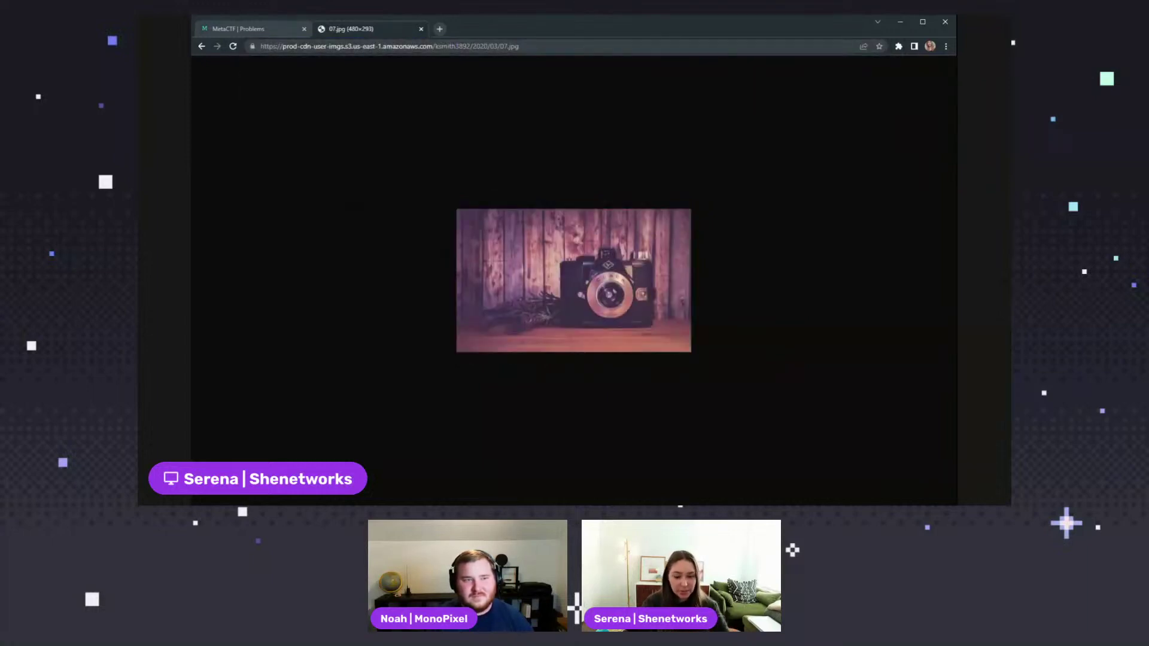
Try to load the user's folder in the bucket by removing /2020/03/07.jpg from the address.
{"action": "left_click", "coordinate": [520, 46]}
{"action": "left_click", "coordinate": [519, 46]}
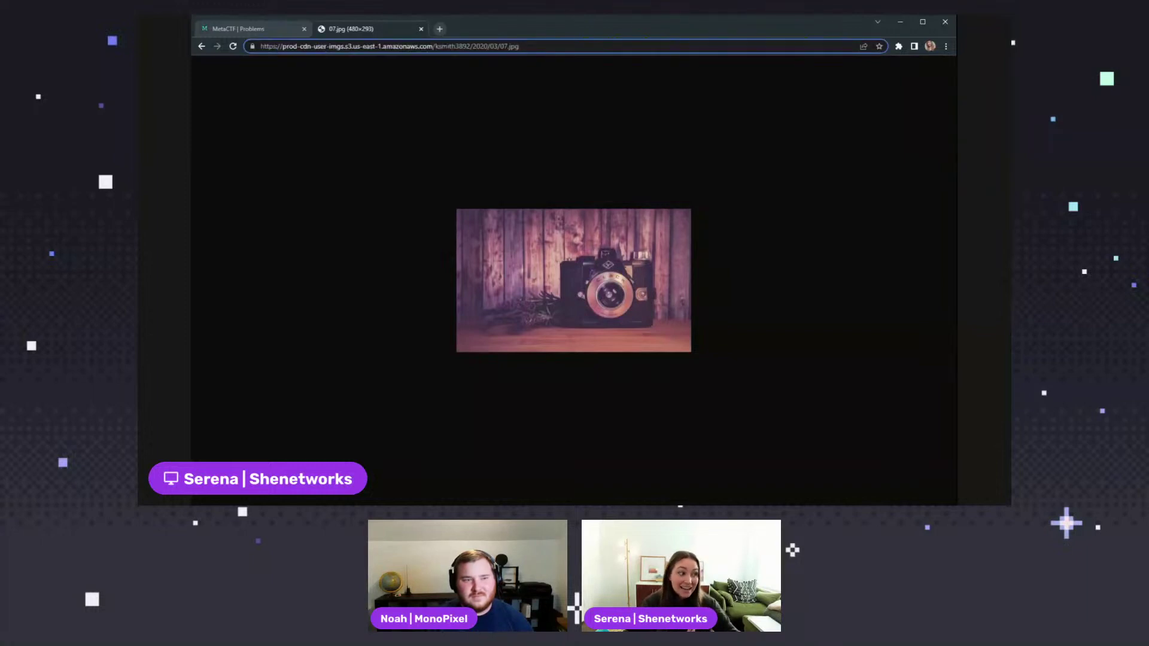
{"action": "key", "text": "ctrl+shift+Left"}
{"action": "key", "text": "ctrl+shift+Left"}
{"action": "key", "text": "ctrl+shift+Left"}
{"action": "key", "text": "ctrl+shift+Left"}
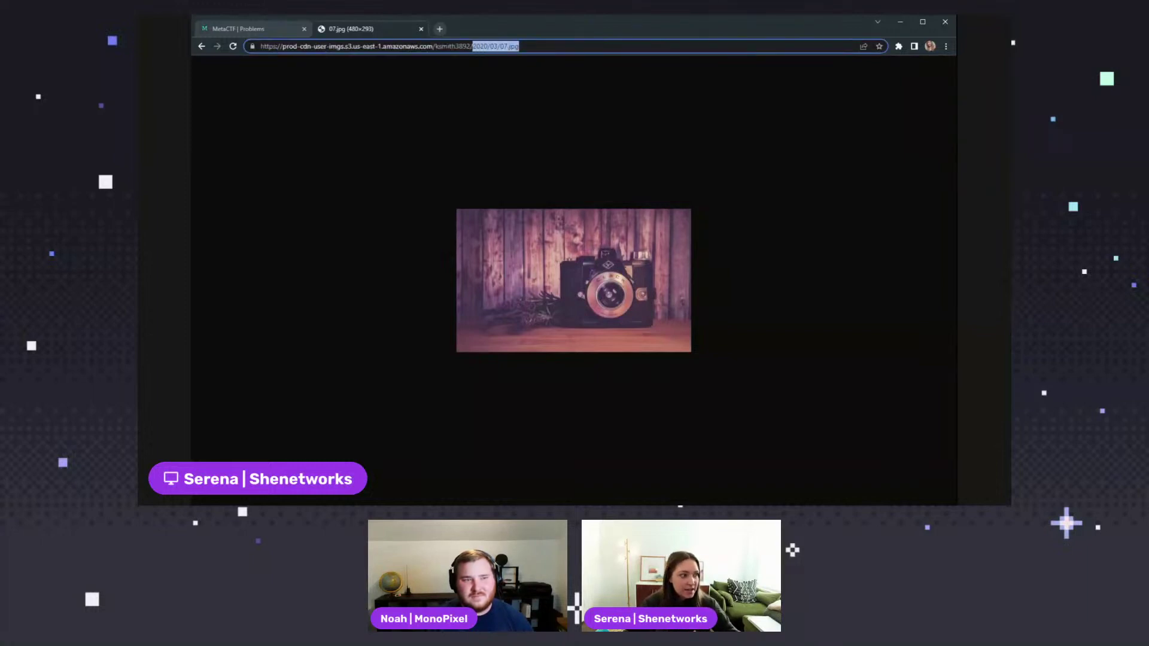
{"action": "key", "text": "BackSpace"}
{"action": "key", "text": "BackSpace"}
{"action": "key", "text": "Return"}
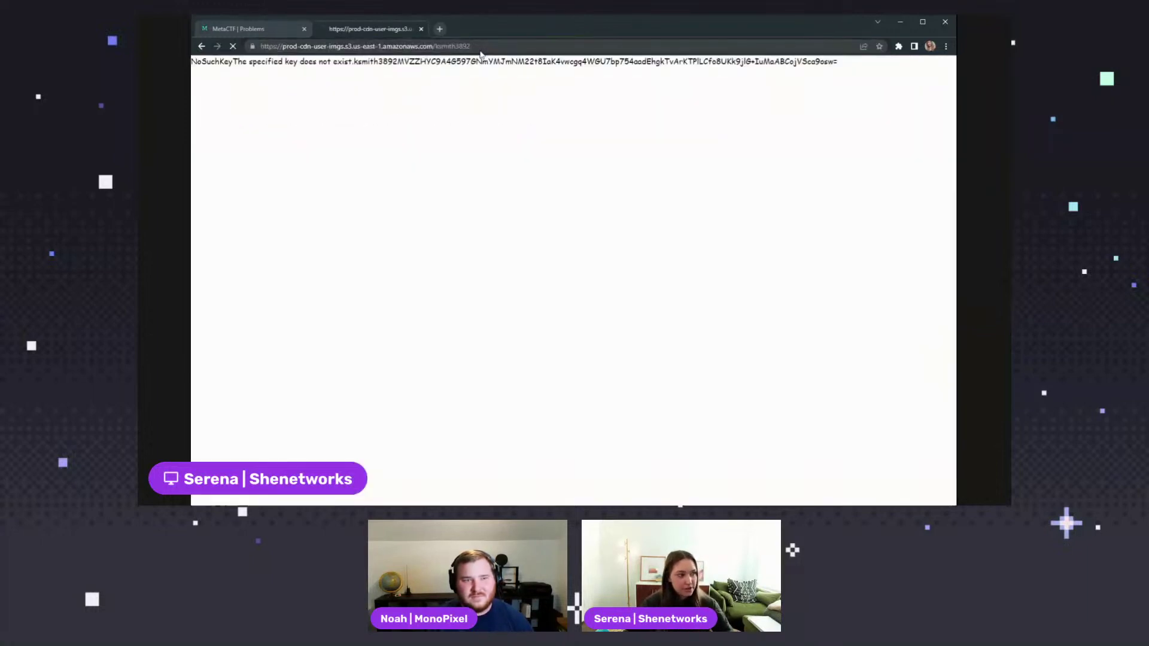
Remove the user folder from the address and load the bucket root prod-cdn-user-imgs.s3.us-east-1.amazonaws.com.
{"action": "left_click", "coordinate": [472, 46]}
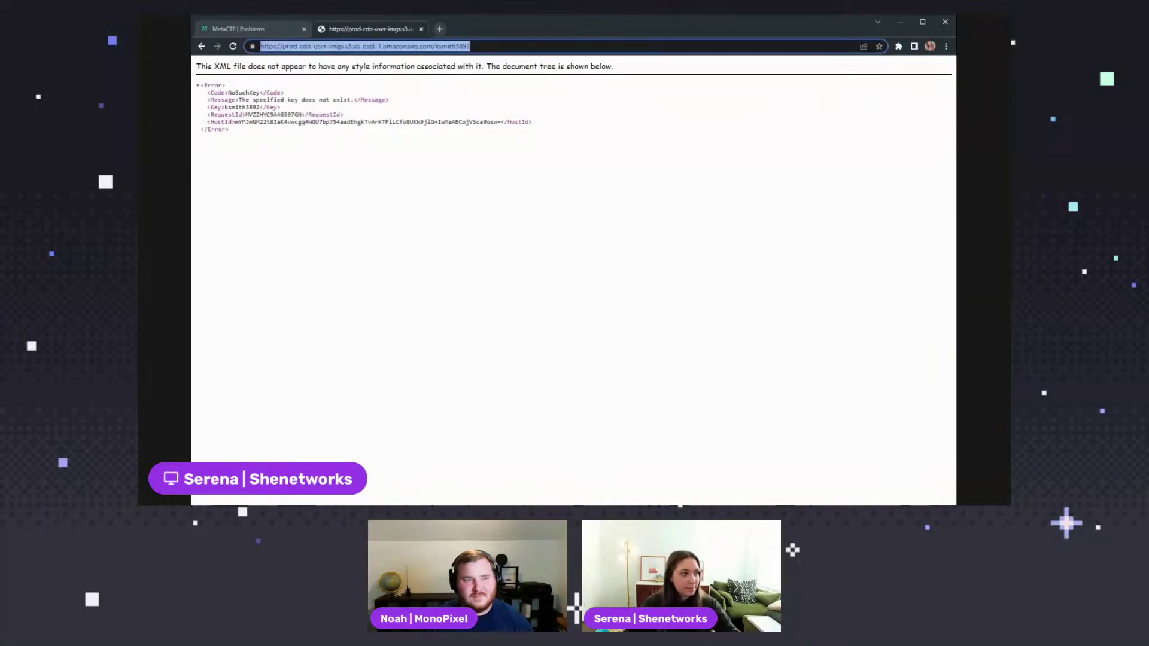
{"action": "left_click", "coordinate": [472, 46]}
{"action": "key", "text": "shift+Left"}
{"action": "key", "text": "shift+Left"}
{"action": "key", "text": "shift+Left"}
{"action": "key", "text": "shift+Left"}
{"action": "key", "text": "shift+Left"}
{"action": "key", "text": "shift+Left"}
{"action": "key", "text": "shift+Left"}
{"action": "key", "text": "shift+Left"}
{"action": "key", "text": "BackSpace"}
{"action": "key", "text": "BackSpace"}
{"action": "key", "text": "BackSpace"}
{"action": "key", "text": "BackSpace"}
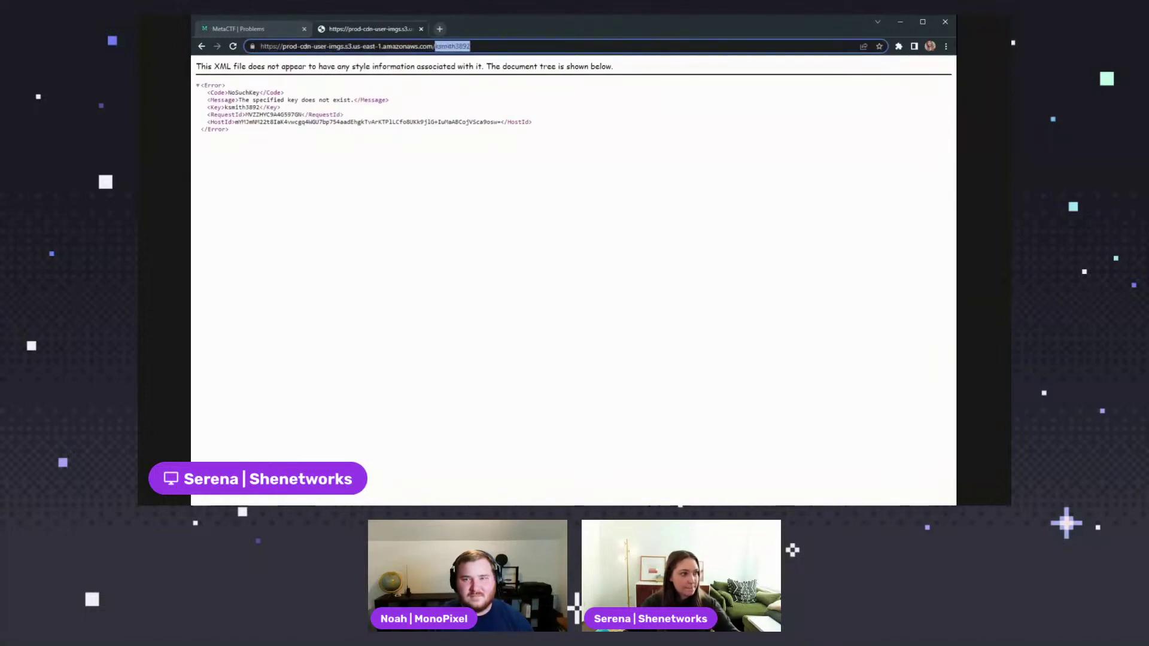
{"action": "key", "text": "Return"}
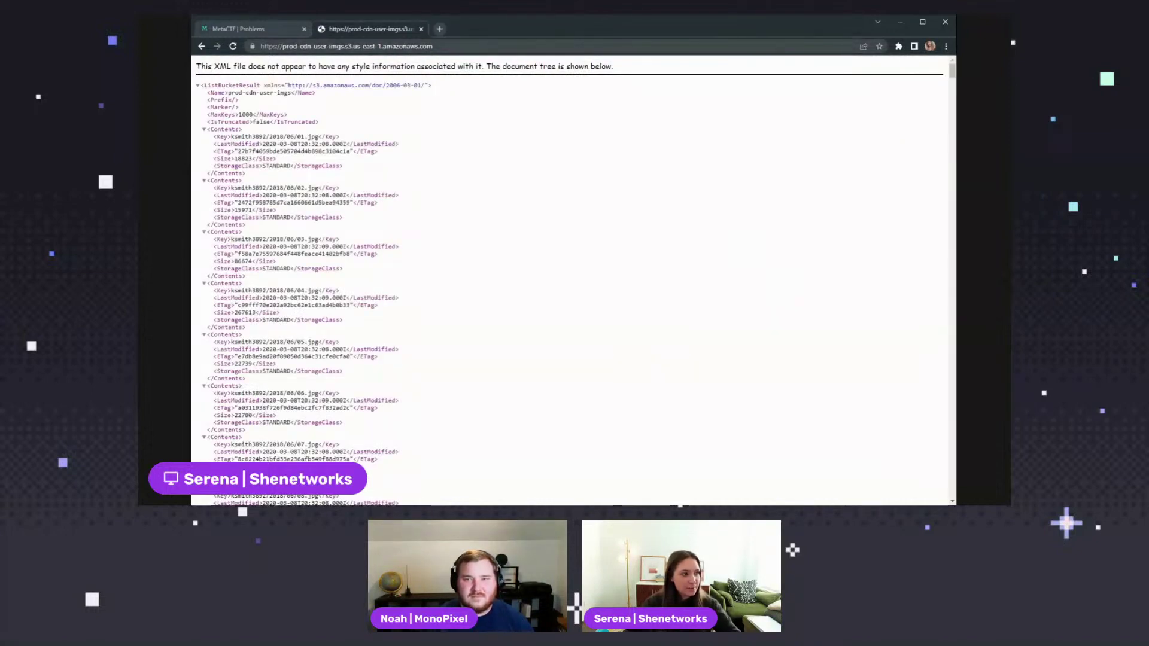
Look through the bucket's XML listing, examining the file keys and LastModified values for anything that stands out.
{"action": "scroll", "coordinate": [299, 78], "scroll_direction": "down", "scroll_amount": 1}
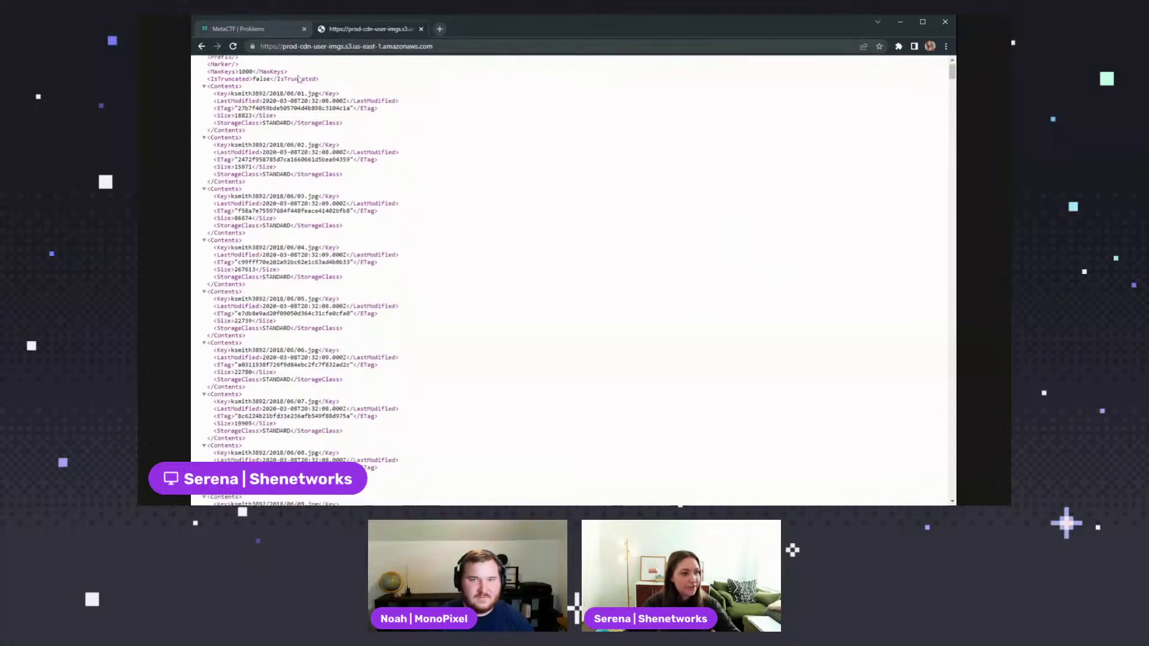
{"action": "scroll", "coordinate": [299, 79], "scroll_direction": "up", "scroll_amount": 2}
{"action": "scroll", "coordinate": [299, 78], "scroll_direction": "down", "scroll_amount": 2}
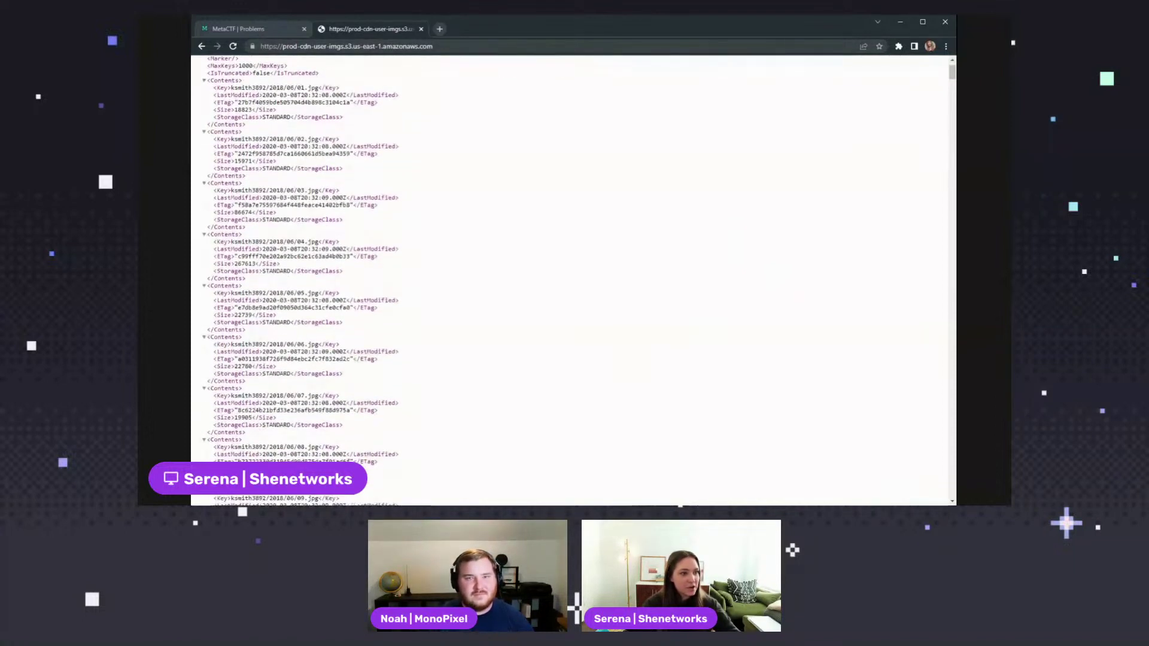
{"action": "left_click_drag", "start_coordinate": [231, 88], "coordinate": [347, 96]}
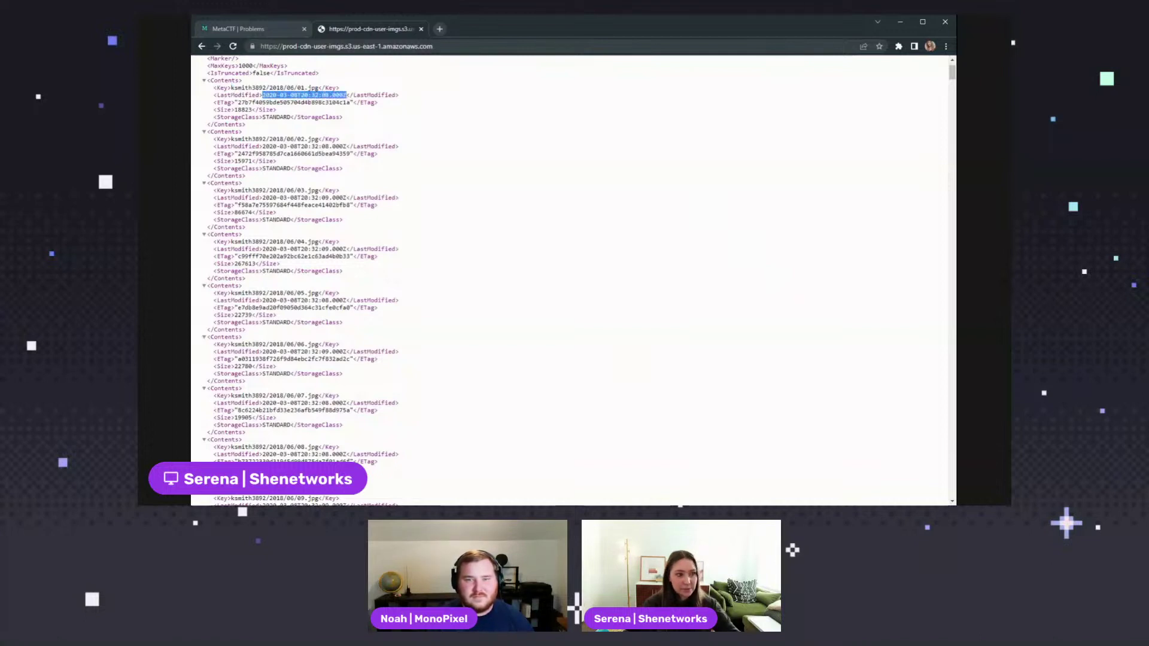
{"action": "left_click", "coordinate": [358, 125]}
{"action": "scroll", "coordinate": [277, 131], "scroll_direction": "up", "scroll_amount": 2}
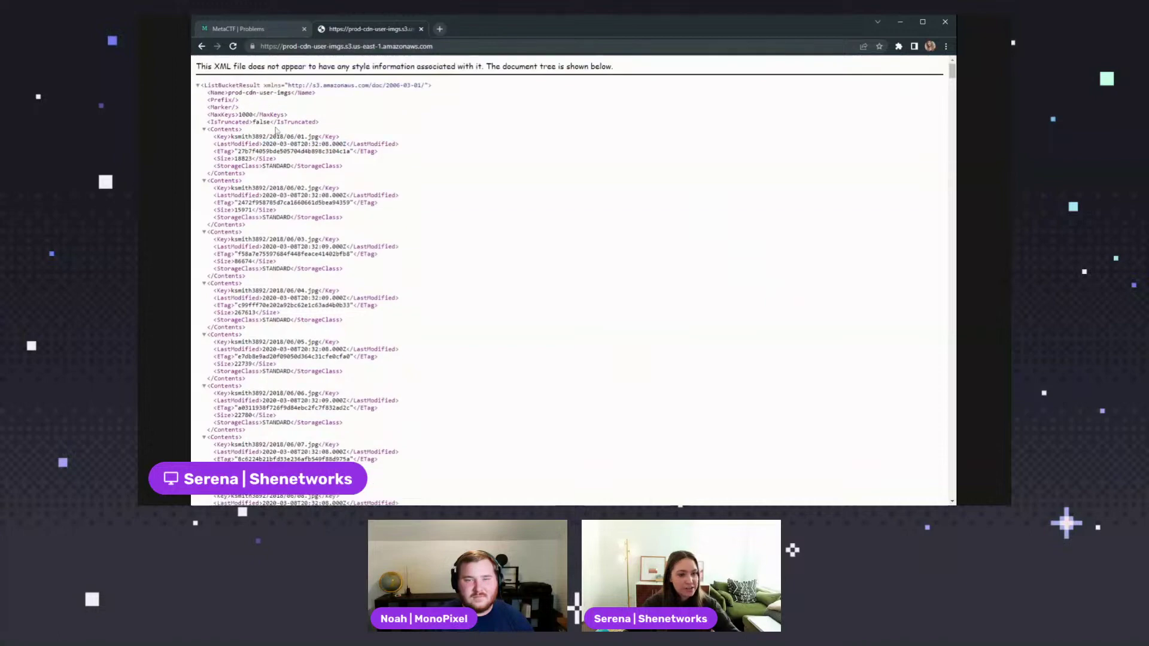
{"action": "scroll", "coordinate": [277, 131], "scroll_direction": "down", "scroll_amount": 6}
{"action": "scroll", "coordinate": [299, 275], "scroll_direction": "down", "scroll_amount": 15}
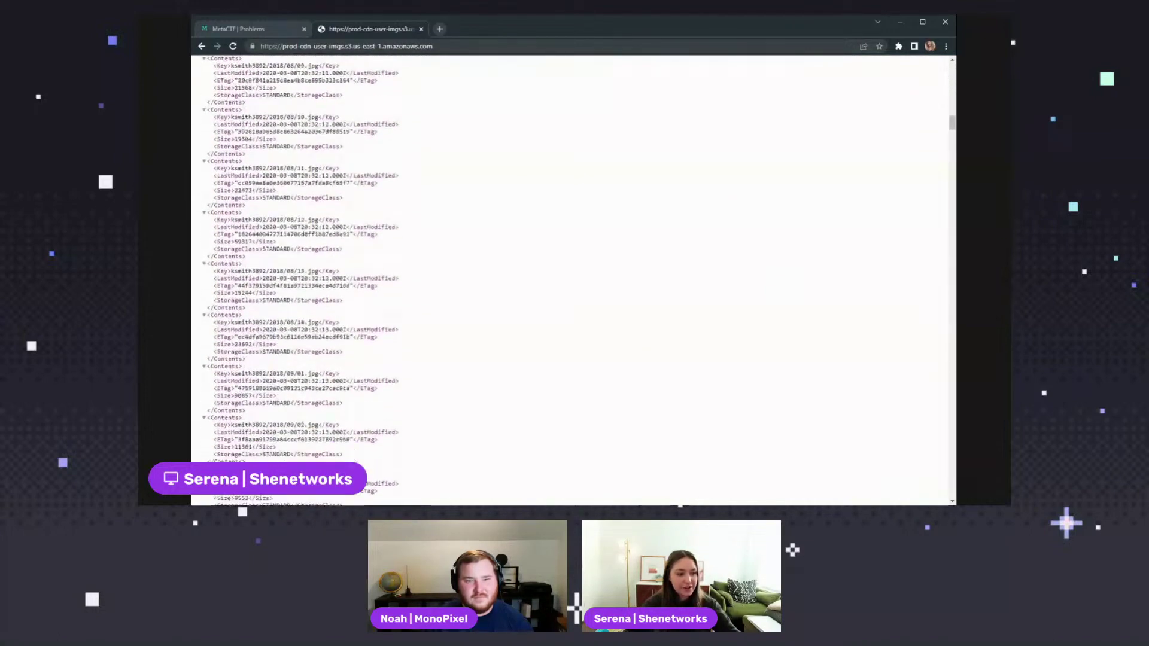
{"action": "scroll", "coordinate": [299, 275], "scroll_direction": "down", "scroll_amount": 15}
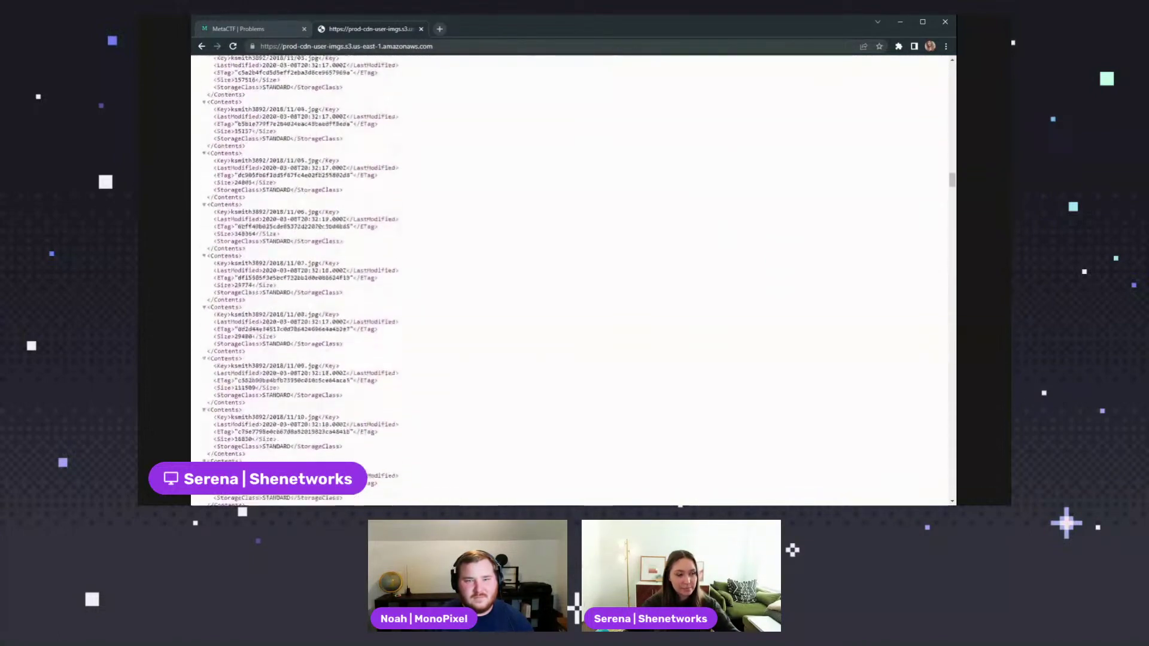
{"action": "scroll", "coordinate": [299, 276], "scroll_direction": "down", "scroll_amount": 6}
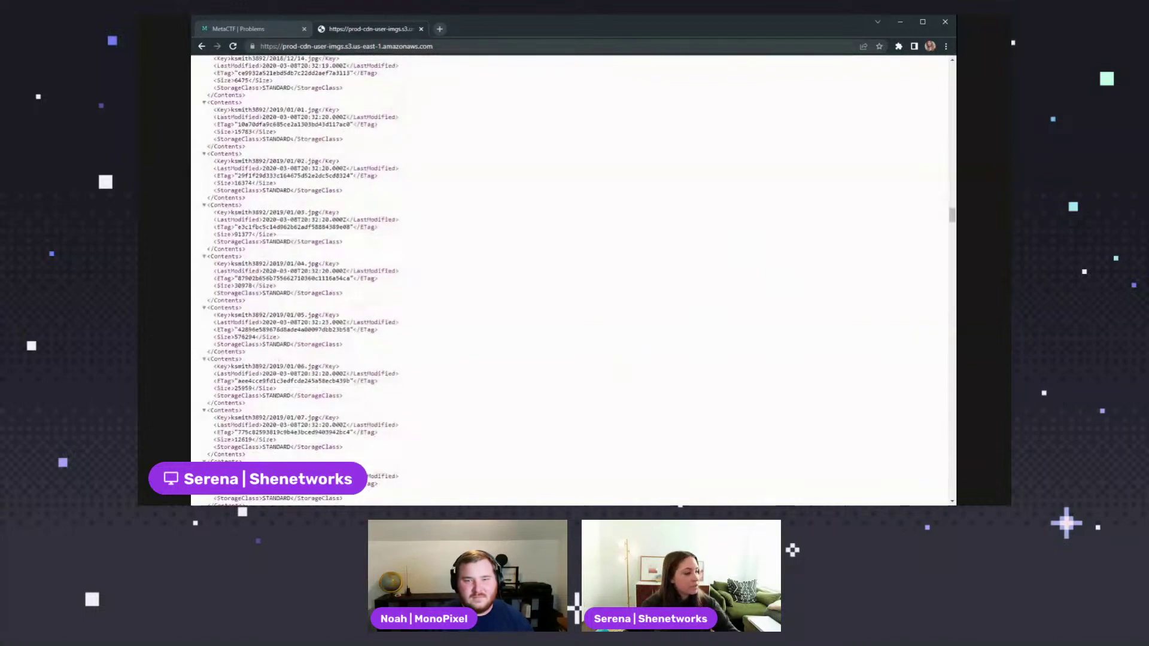
{"action": "left_click_drag", "start_coordinate": [951, 216], "coordinate": [951, 128]}
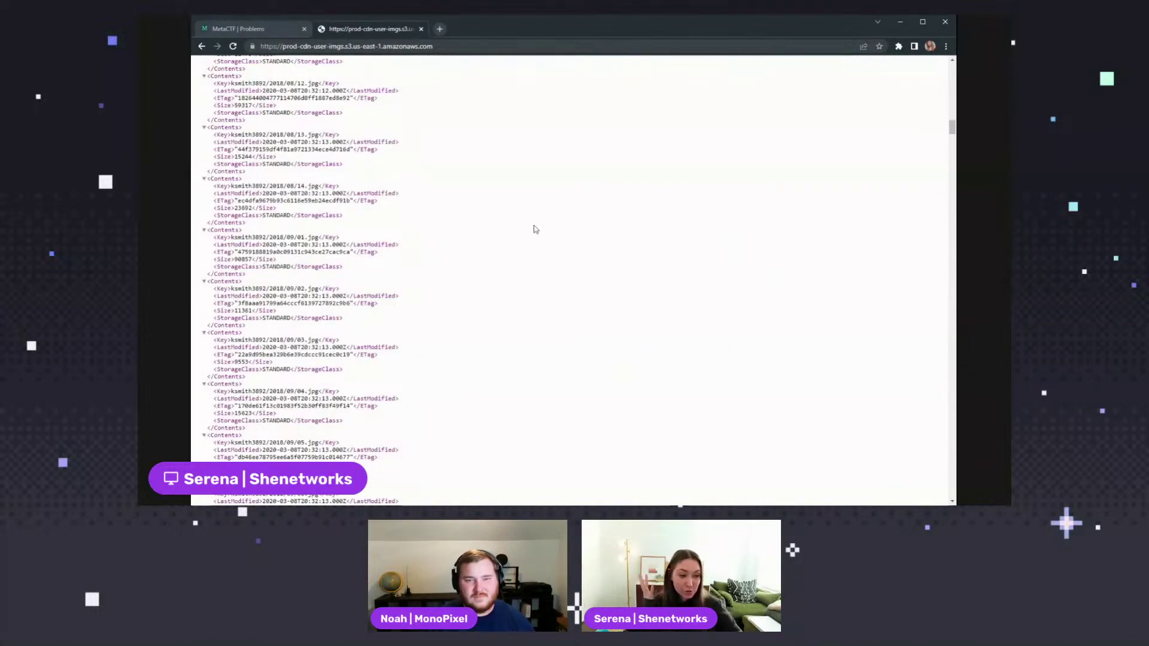
{"action": "scroll", "coordinate": [538, 240], "scroll_direction": "up", "scroll_amount": 15}
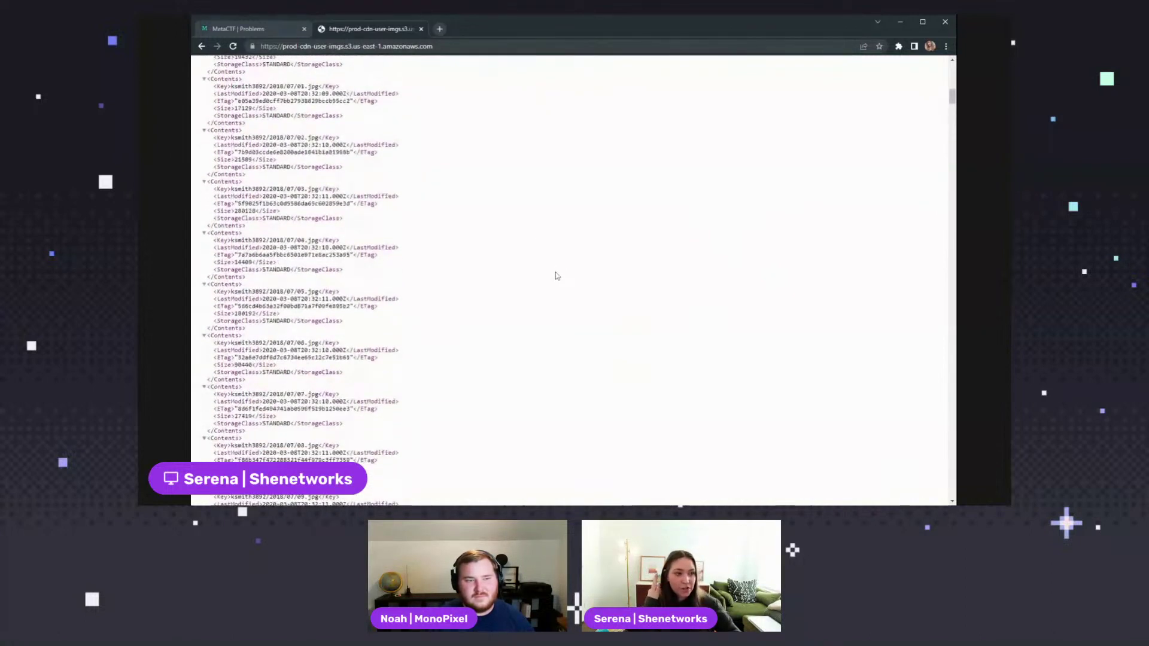
{"action": "scroll", "coordinate": [557, 276], "scroll_direction": "up", "scroll_amount": 20}
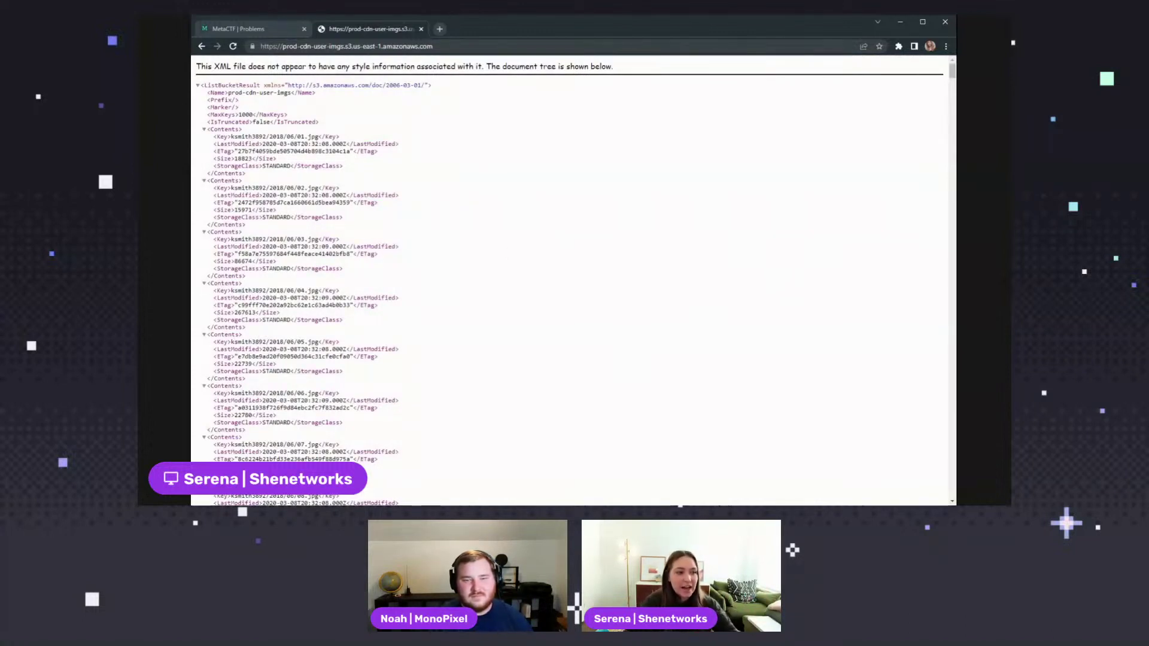
Examine how the year, month and file numbers in the keys progress from 2018/06 to 2019/01.
{"action": "left_click_drag", "start_coordinate": [259, 136], "coordinate": [309, 136]}
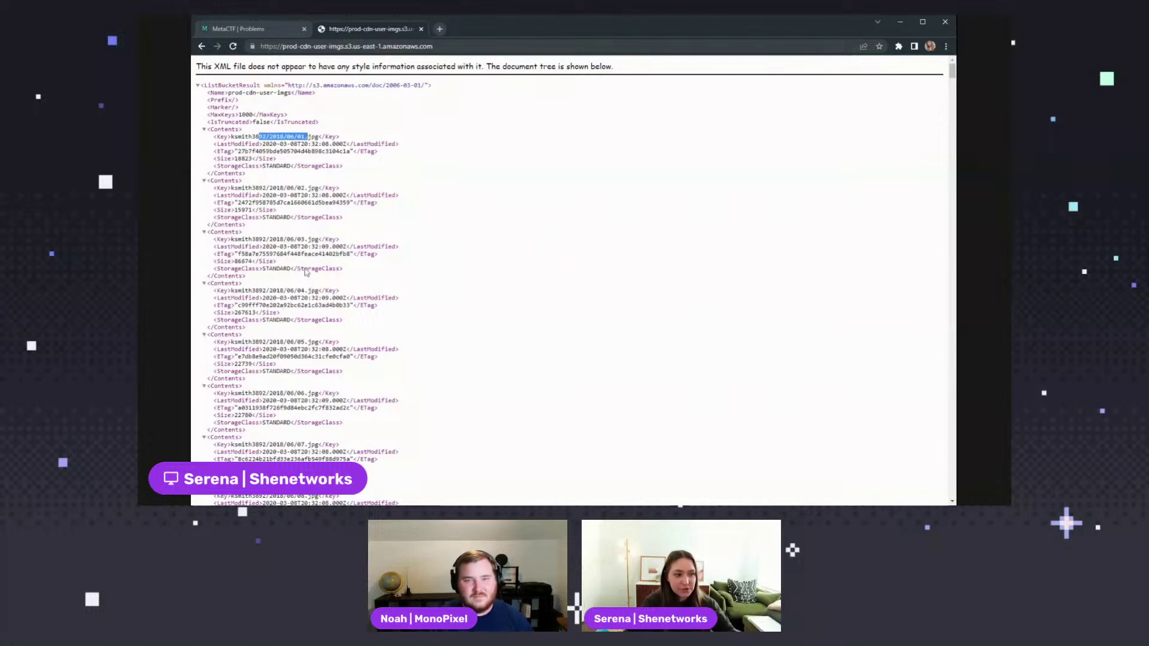
{"action": "scroll", "coordinate": [315, 285], "scroll_direction": "down", "scroll_amount": 3}
{"action": "scroll", "coordinate": [315, 284], "scroll_direction": "down", "scroll_amount": 3}
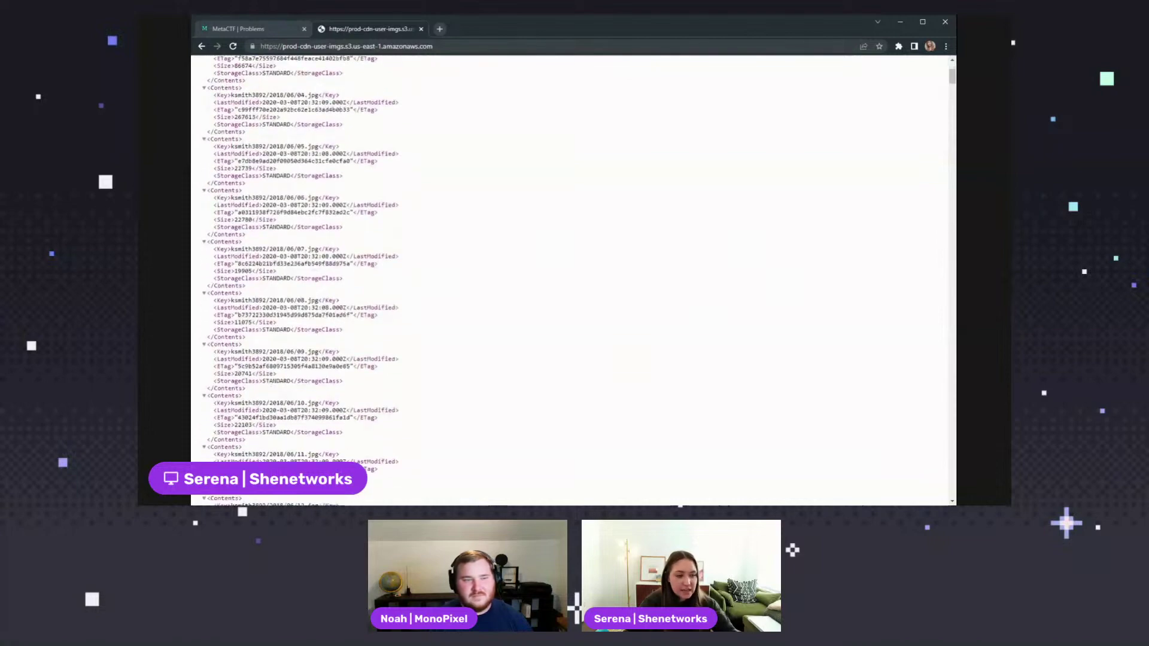
{"action": "scroll", "coordinate": [316, 285], "scroll_direction": "down", "scroll_amount": 20}
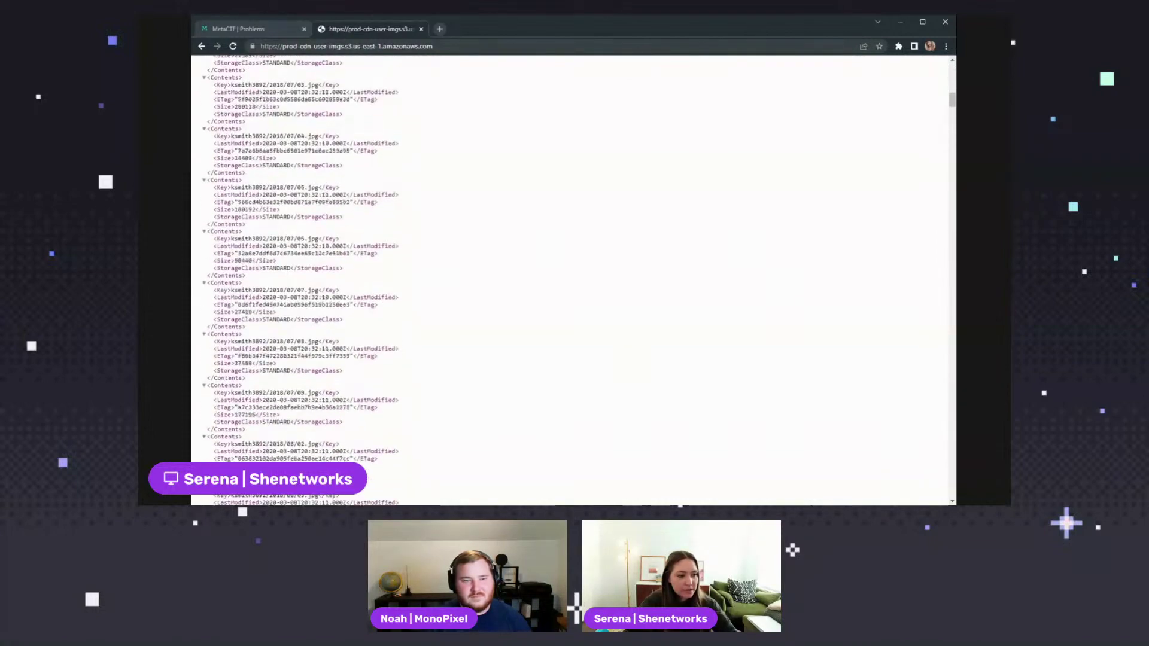
{"action": "scroll", "coordinate": [314, 275], "scroll_direction": "down", "scroll_amount": 20}
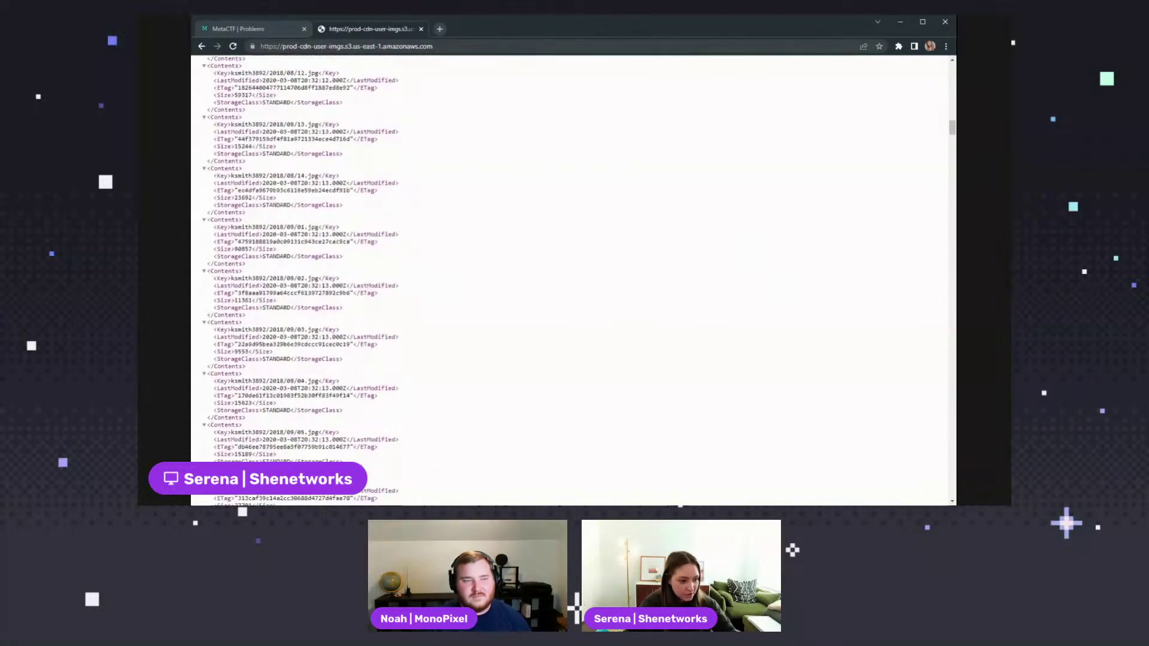
{"action": "scroll", "coordinate": [329, 261], "scroll_direction": "down", "scroll_amount": 20}
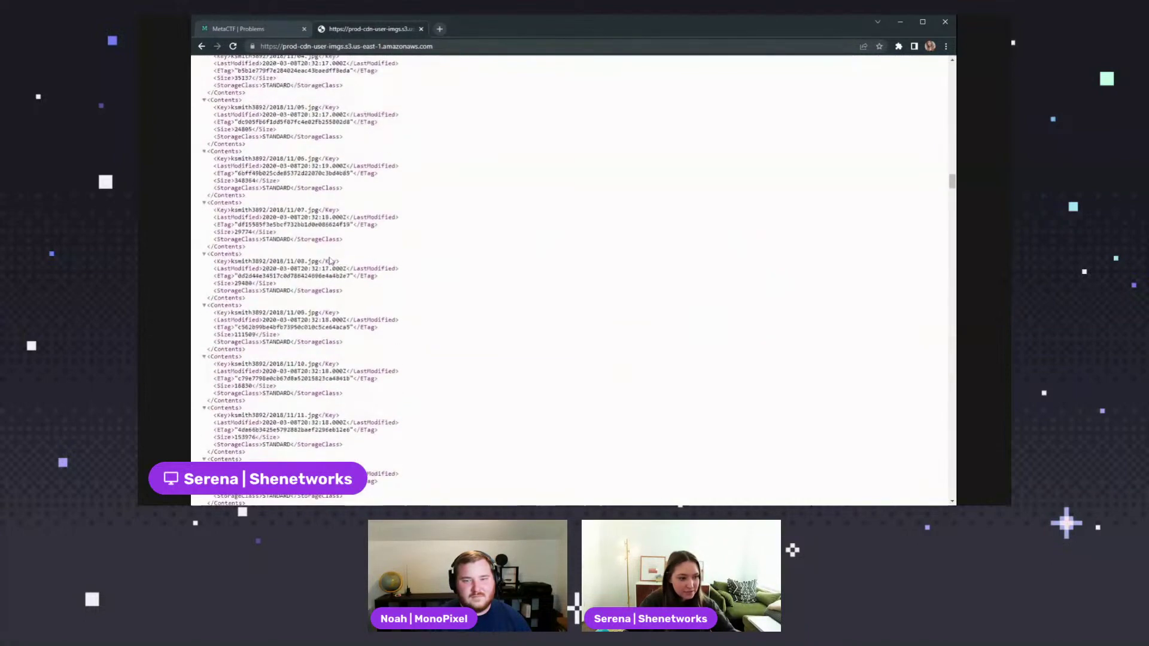
{"action": "scroll", "coordinate": [291, 161], "scroll_direction": "down", "scroll_amount": 20}
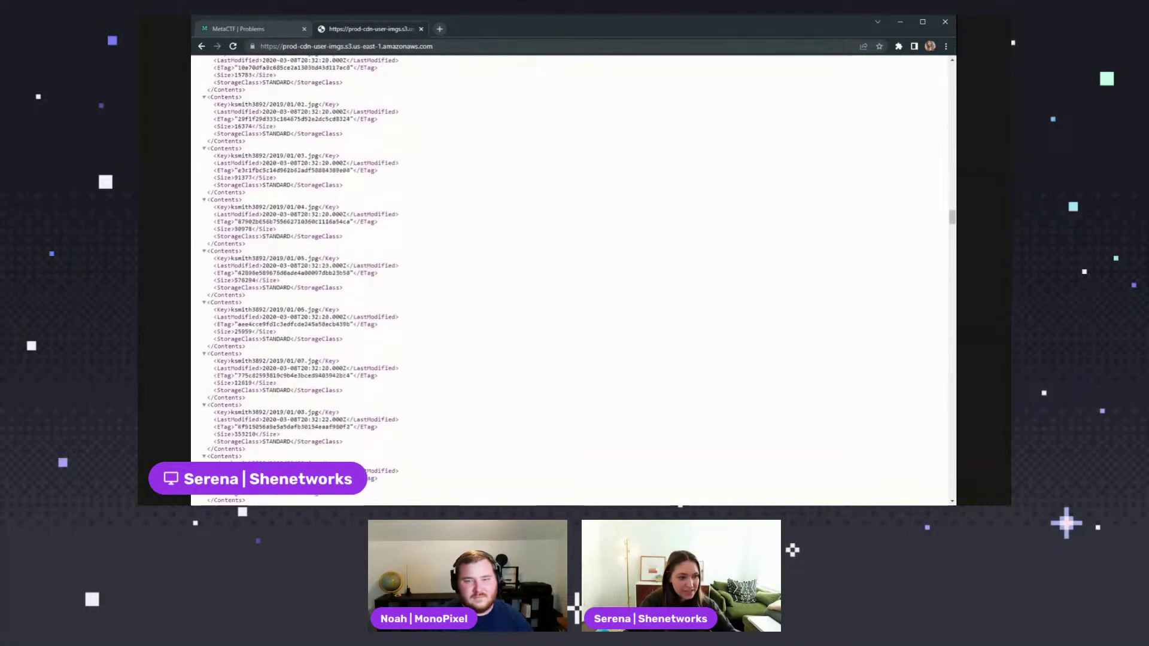
{"action": "left_click_drag", "start_coordinate": [269, 166], "coordinate": [294, 166]}
{"action": "scroll", "coordinate": [590, 209], "scroll_direction": "up", "scroll_amount": 2}
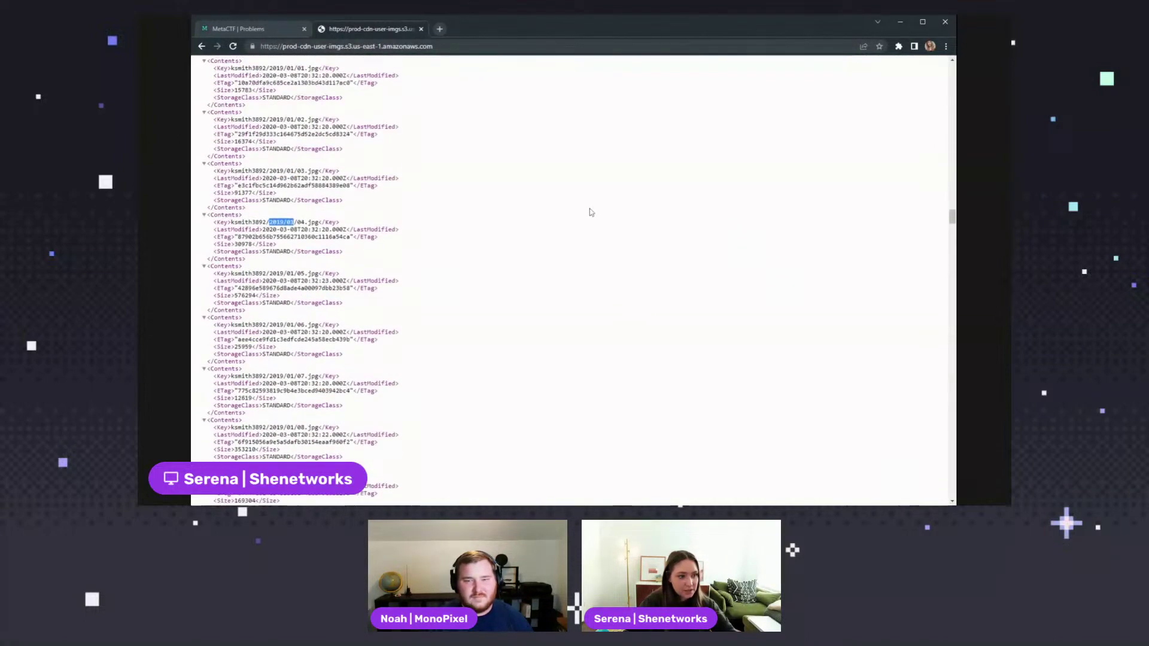
Check the LastModified value of 2019/01/03.jpg and copy the 2020-03-08T20 part of the one for 2018/12/14.jpg.
{"action": "left_click_drag", "start_coordinate": [262, 220], "coordinate": [346, 220]}
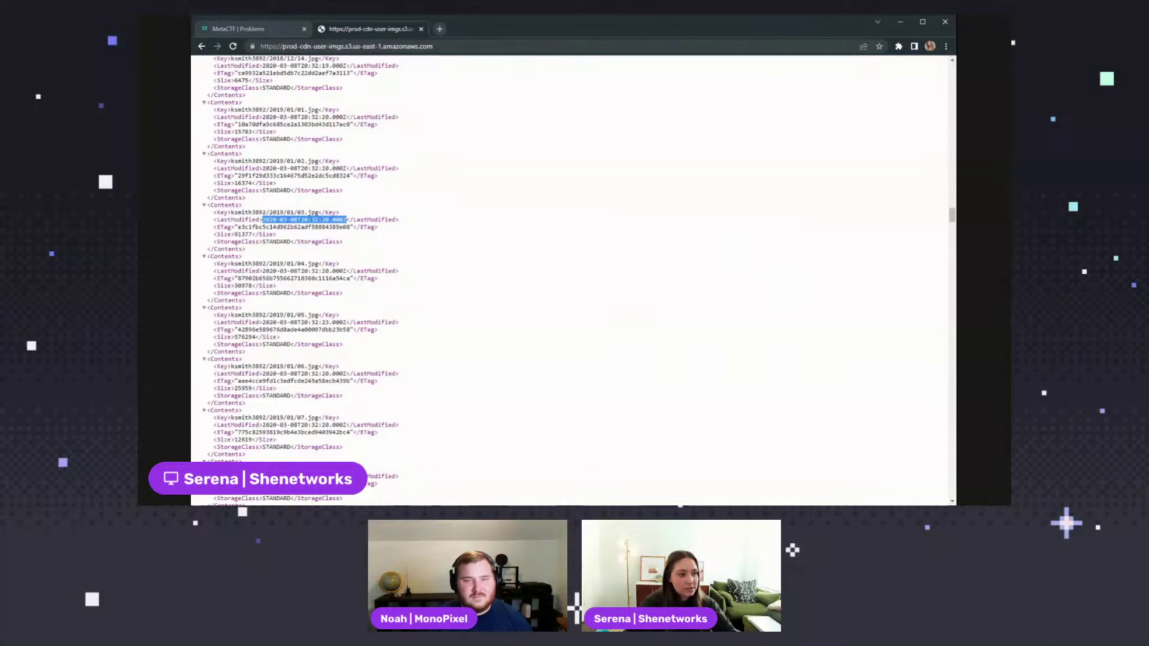
{"action": "scroll", "coordinate": [299, 281], "scroll_direction": "up", "scroll_amount": 1}
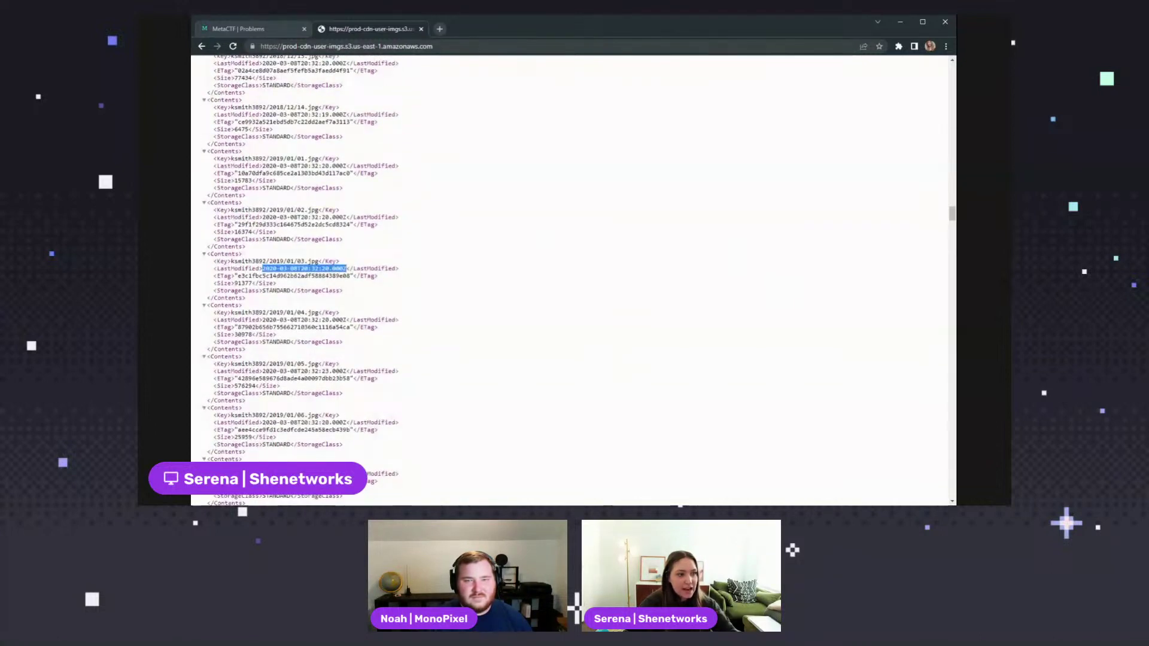
{"action": "left_click_drag", "start_coordinate": [262, 114], "coordinate": [308, 114]}
{"action": "key", "text": "ctrl+c"}
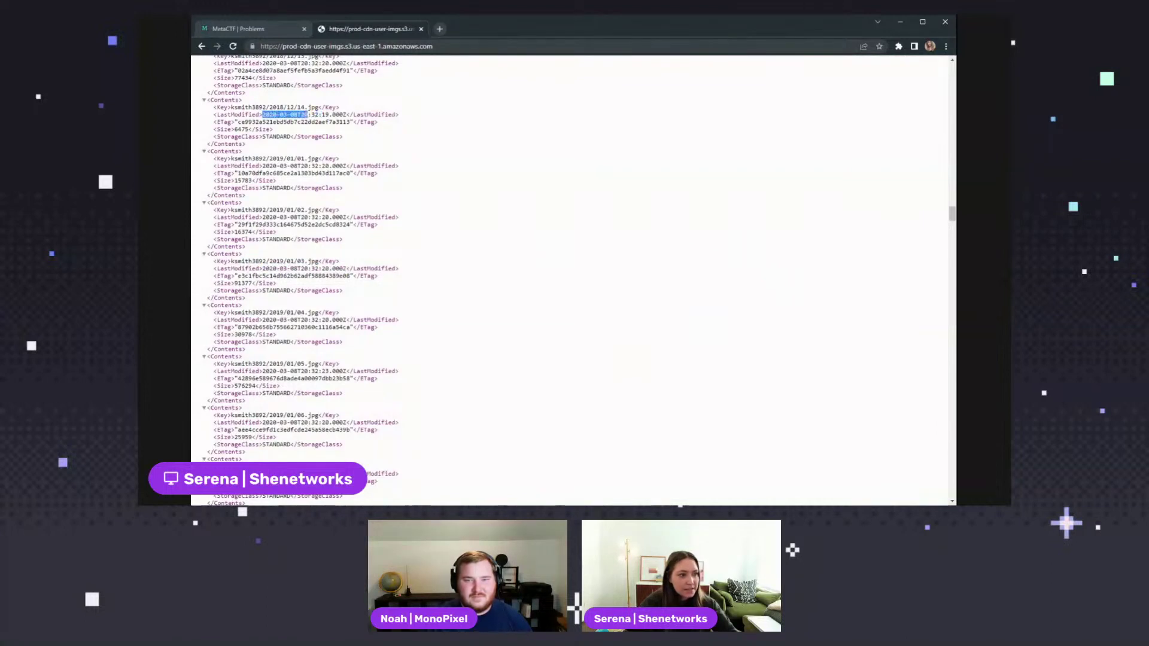
Search the bucket listing for 2020-03-08T20 and look through the entries for a LastModified value that does not match.
{"action": "left_click", "coordinate": [308, 114]}
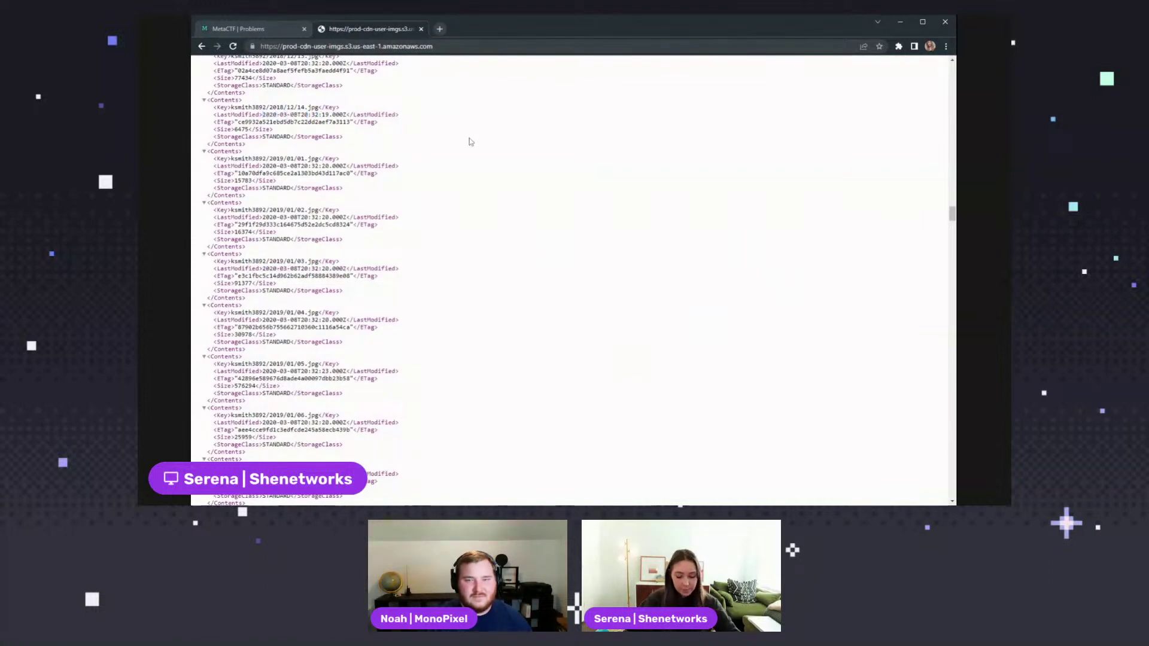
{"action": "key", "text": "ctrl+f"}
{"action": "key", "text": "ctrl+v"}
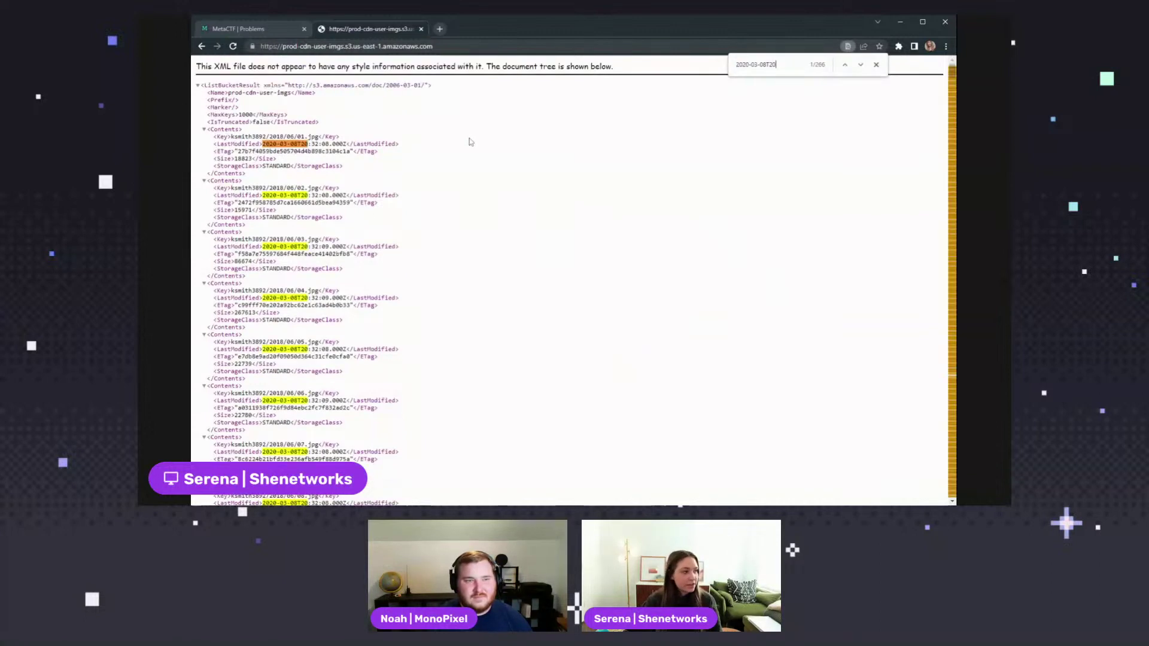
{"action": "scroll", "coordinate": [380, 94], "scroll_direction": "down", "scroll_amount": 3}
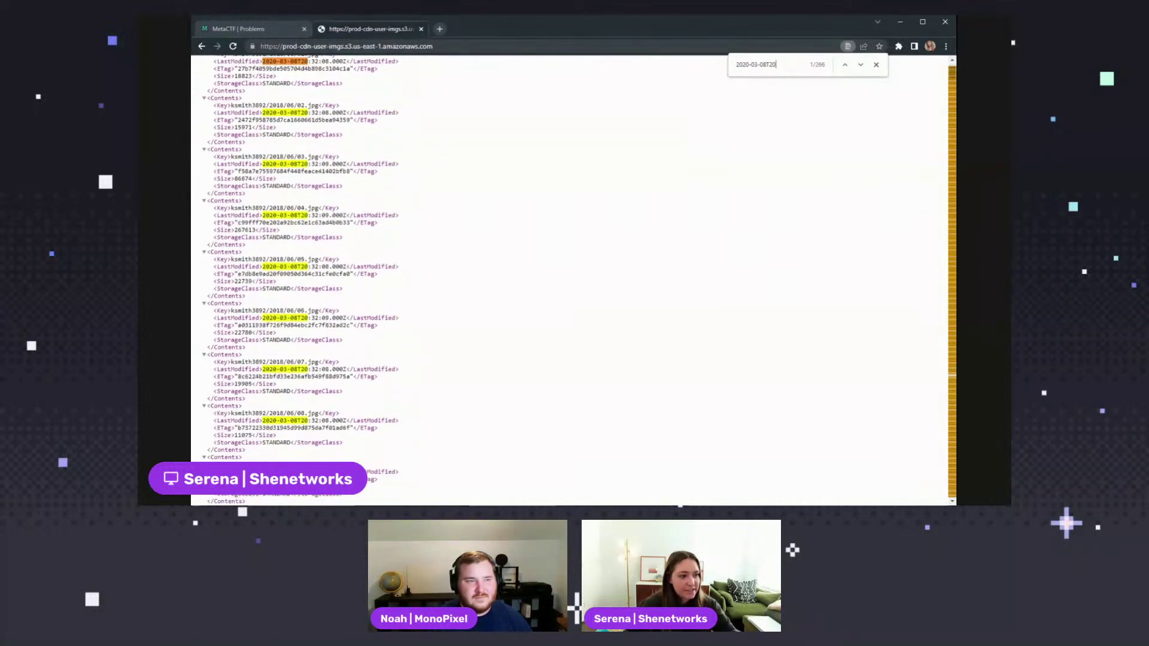
{"action": "scroll", "coordinate": [300, 264], "scroll_direction": "down", "scroll_amount": 20}
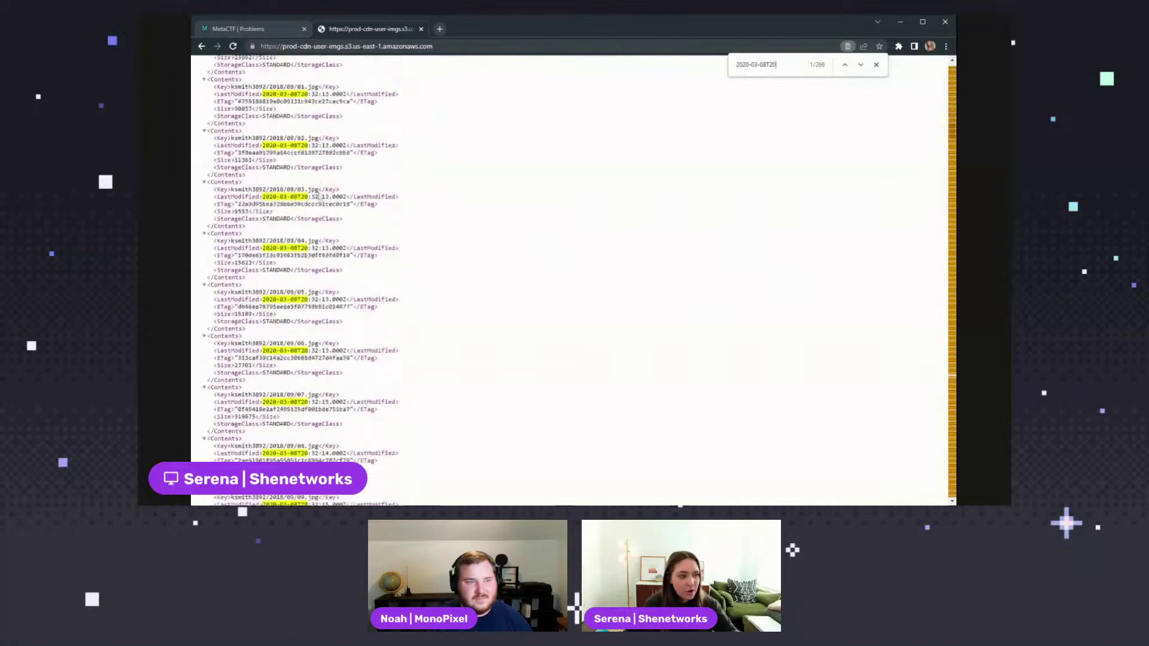
{"action": "scroll", "coordinate": [300, 263], "scroll_direction": "down", "scroll_amount": 20}
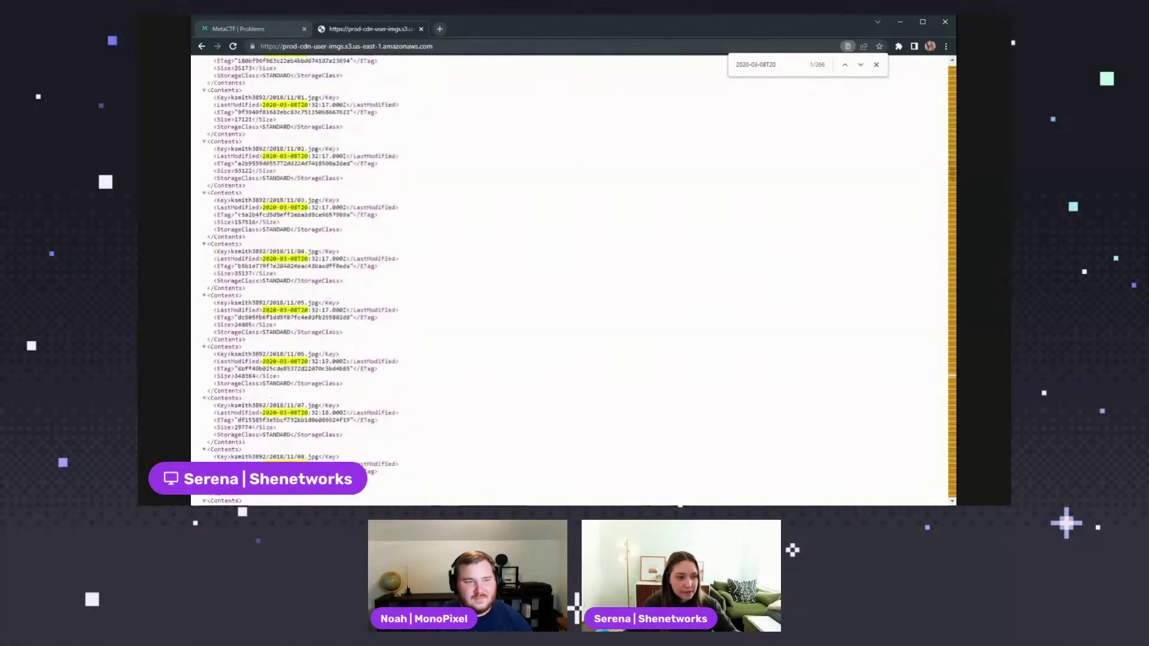
{"action": "scroll", "coordinate": [359, 200], "scroll_direction": "down", "scroll_amount": 3}
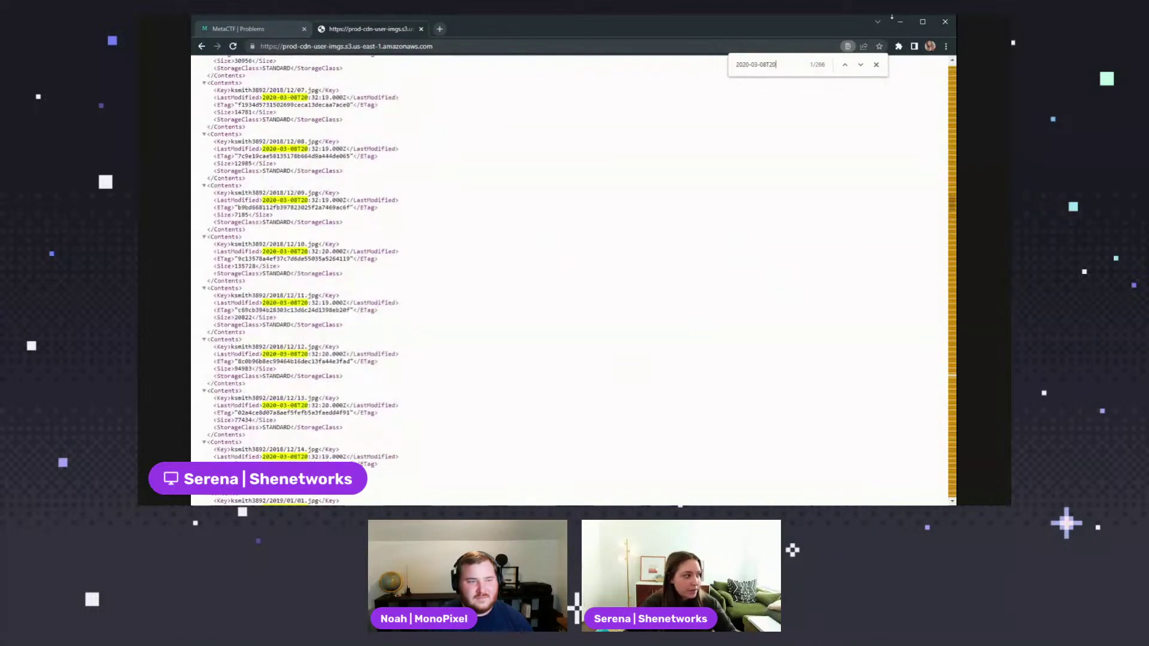
Search the listing for LastModified values in other hours, trying 2020-03-08T21, 2020-03-08T22 and 2020-03-08T23.
{"action": "key", "text": "BackSpace"}
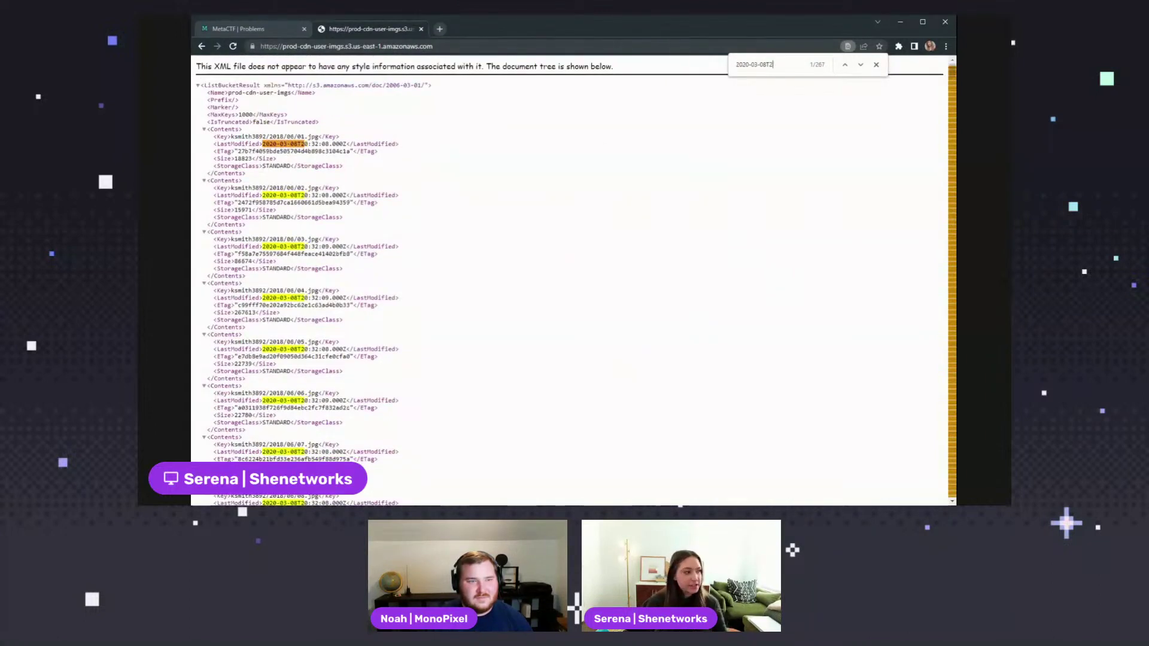
{"action": "type", "text": "1"}
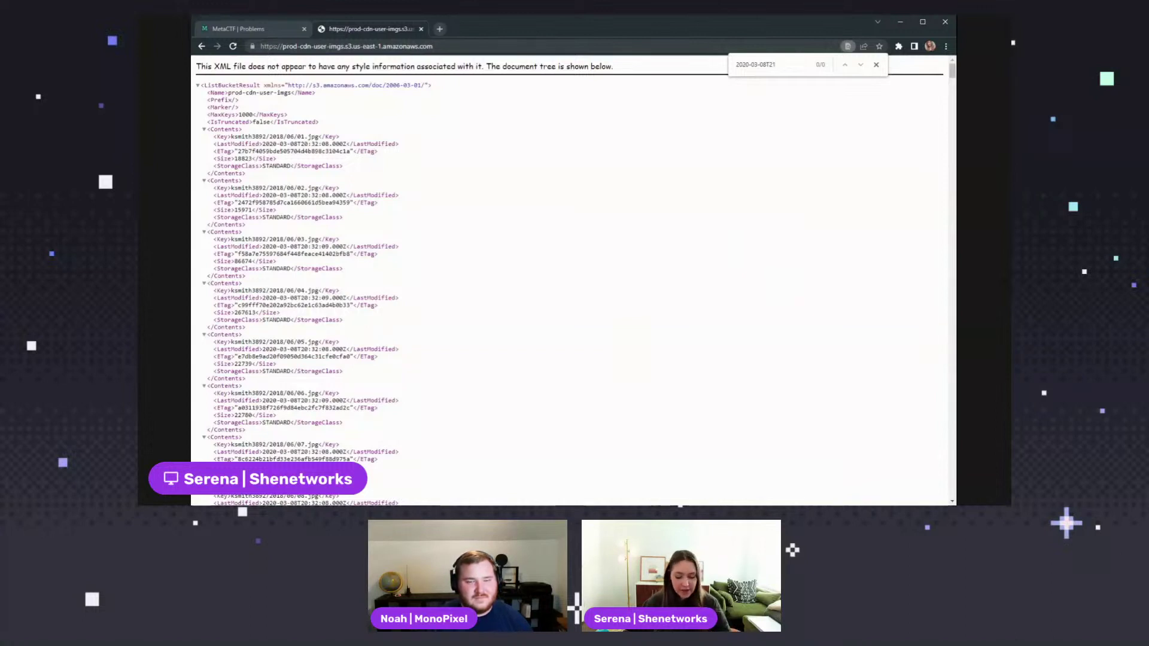
{"action": "key", "text": "BackSpace"}
{"action": "type", "text": "2"}
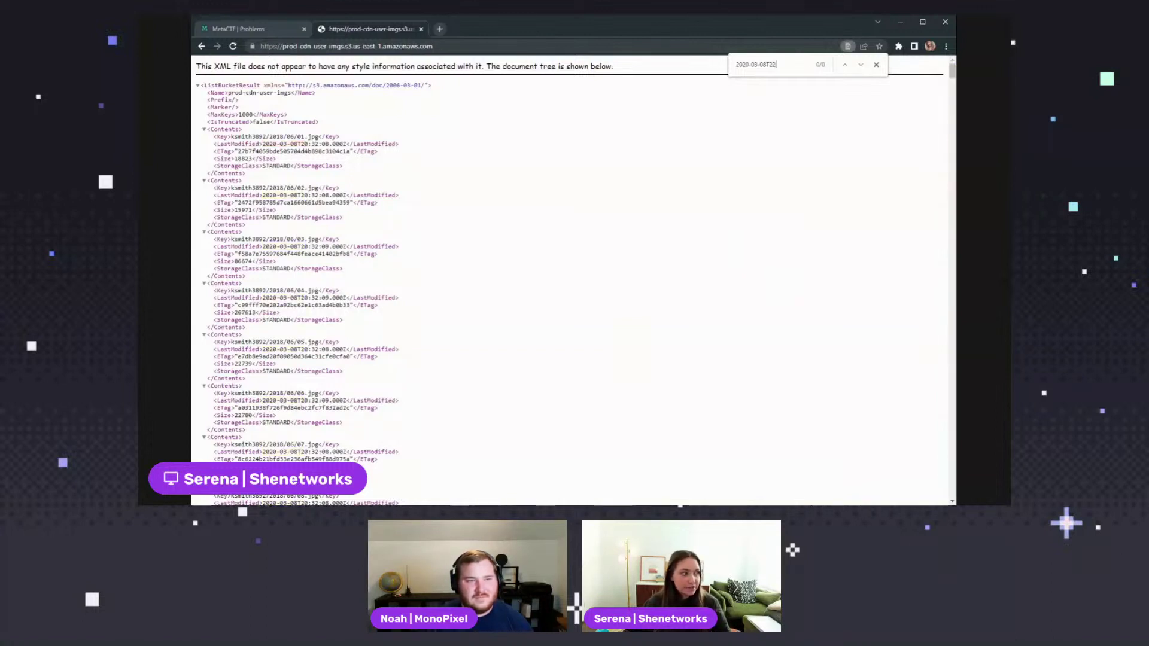
{"action": "key", "text": "BackSpace"}
{"action": "type", "text": "3"}
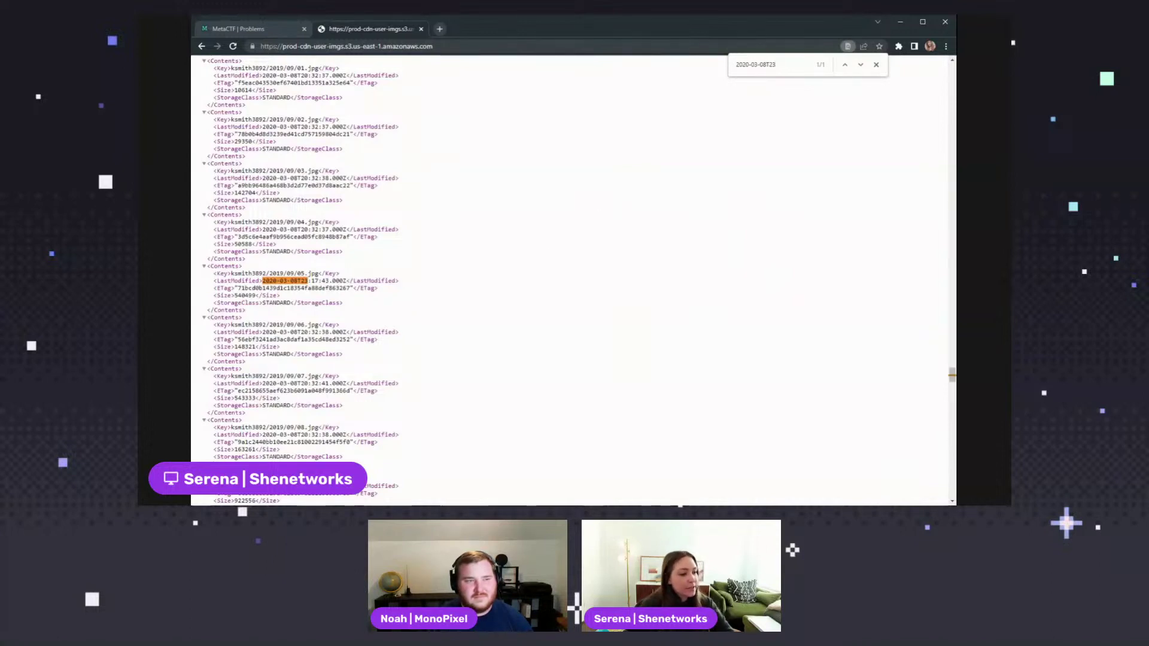
Enlarge the page text and compare the key and LastModified value of the 2019/09/05.jpg entry with those of its neighbours.
{"action": "scroll", "coordinate": [359, 273], "scroll_direction": "down", "scroll_amount": 1}
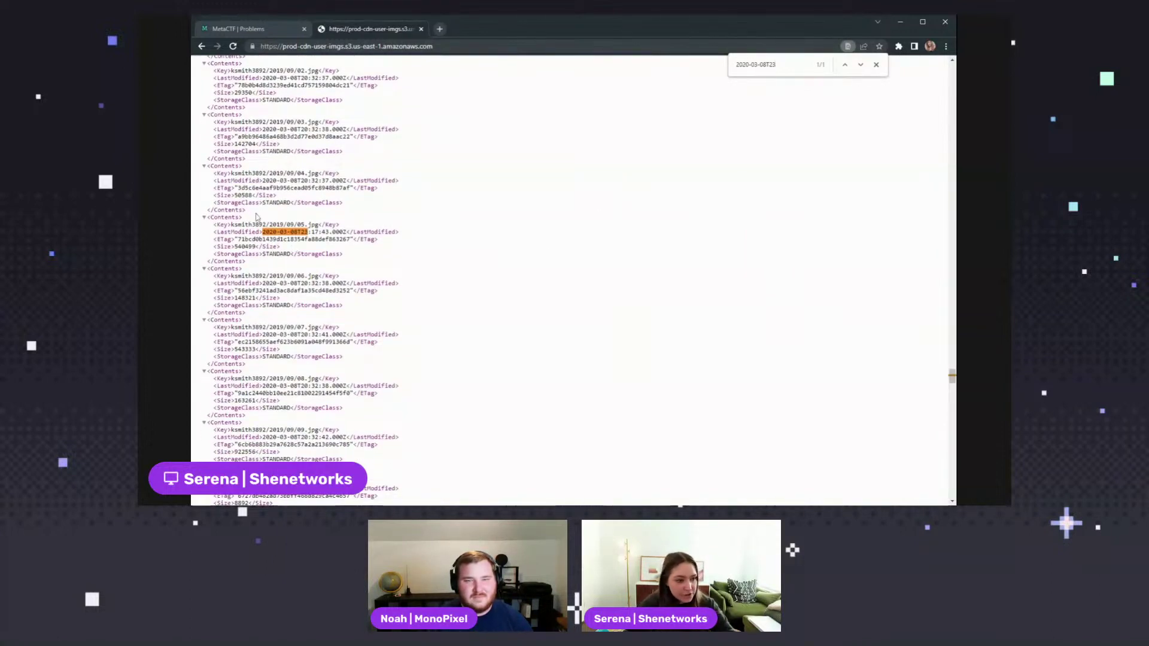
{"action": "left_click_drag", "start_coordinate": [212, 225], "coordinate": [307, 233]}
{"action": "left_click", "coordinate": [636, 244]}
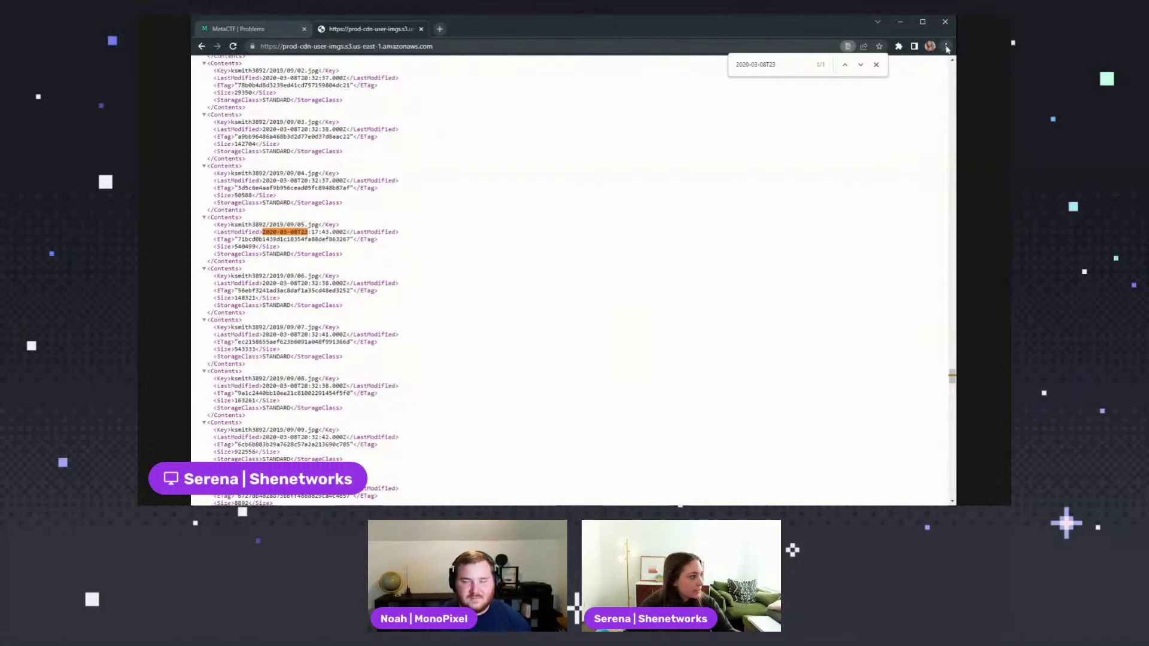
{"action": "key", "text": "ctrl+plus"}
{"action": "key", "text": "ctrl+plus"}
{"action": "scroll", "coordinate": [395, 281], "scroll_direction": "up", "scroll_amount": 3}
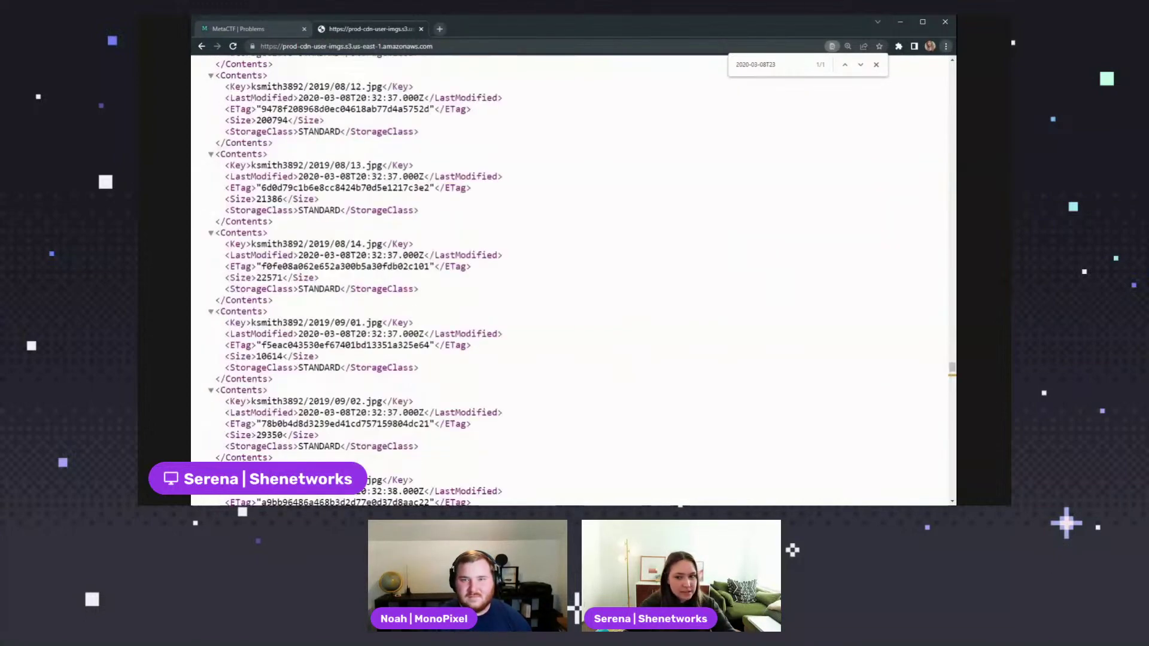
{"action": "key", "text": "ctrl+plus"}
{"action": "key", "text": "ctrl+plus"}
{"action": "scroll", "coordinate": [789, 201], "scroll_direction": "down", "scroll_amount": 10}
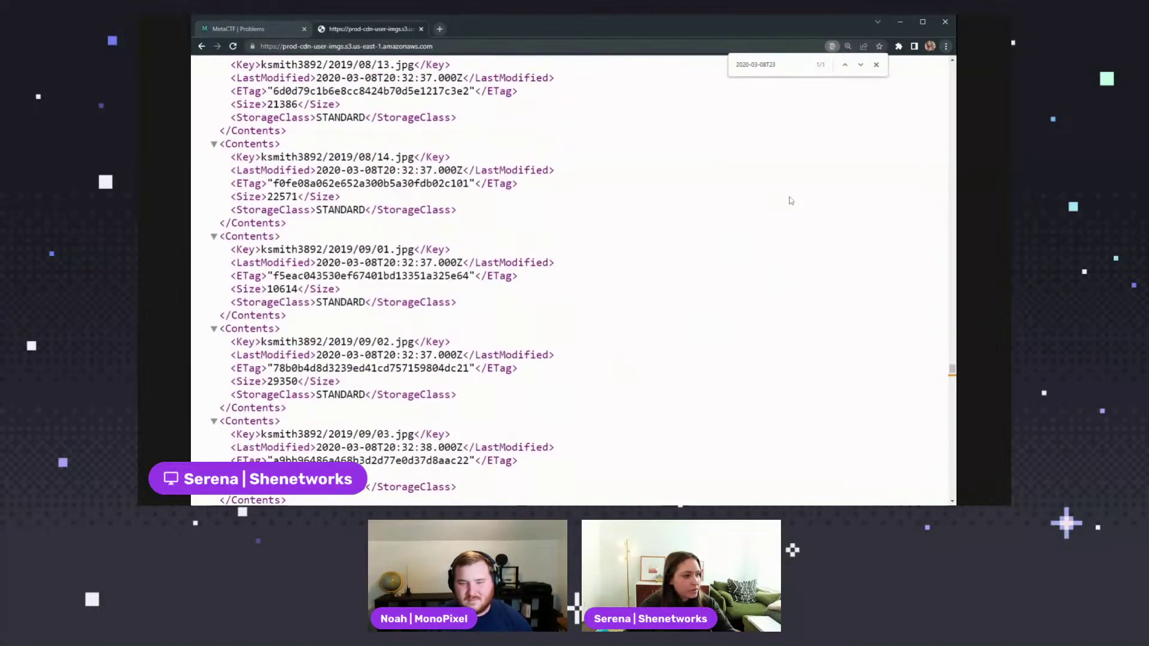
{"action": "scroll", "coordinate": [743, 199], "scroll_direction": "up", "scroll_amount": 1}
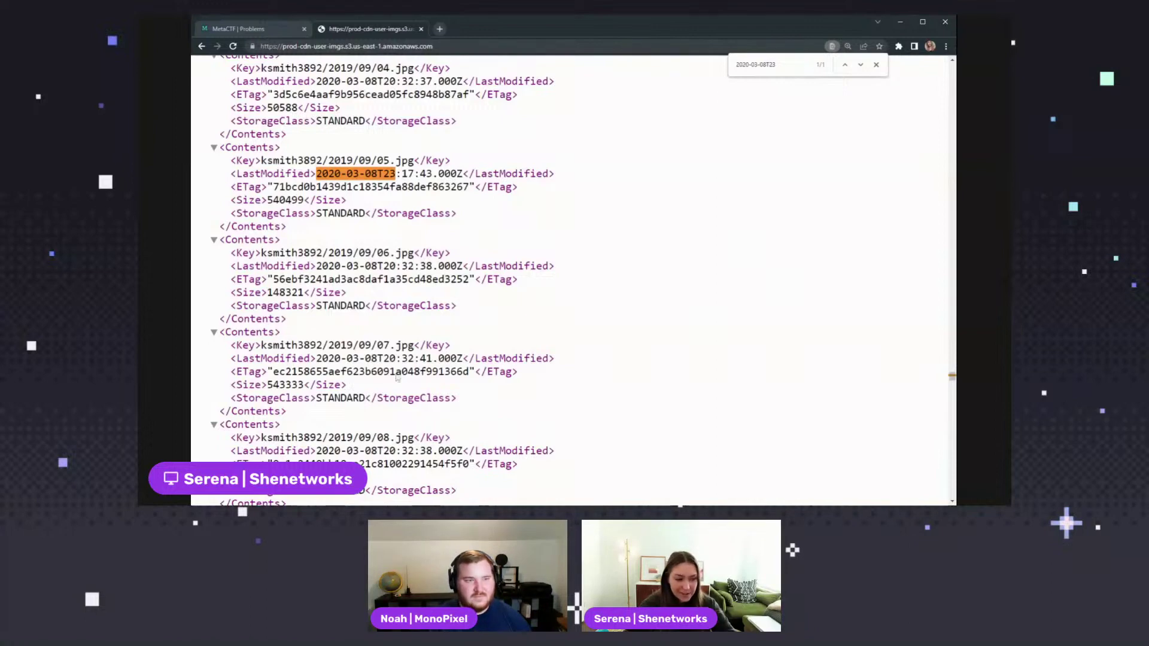
{"action": "scroll", "coordinate": [397, 377], "scroll_direction": "up", "scroll_amount": 2}
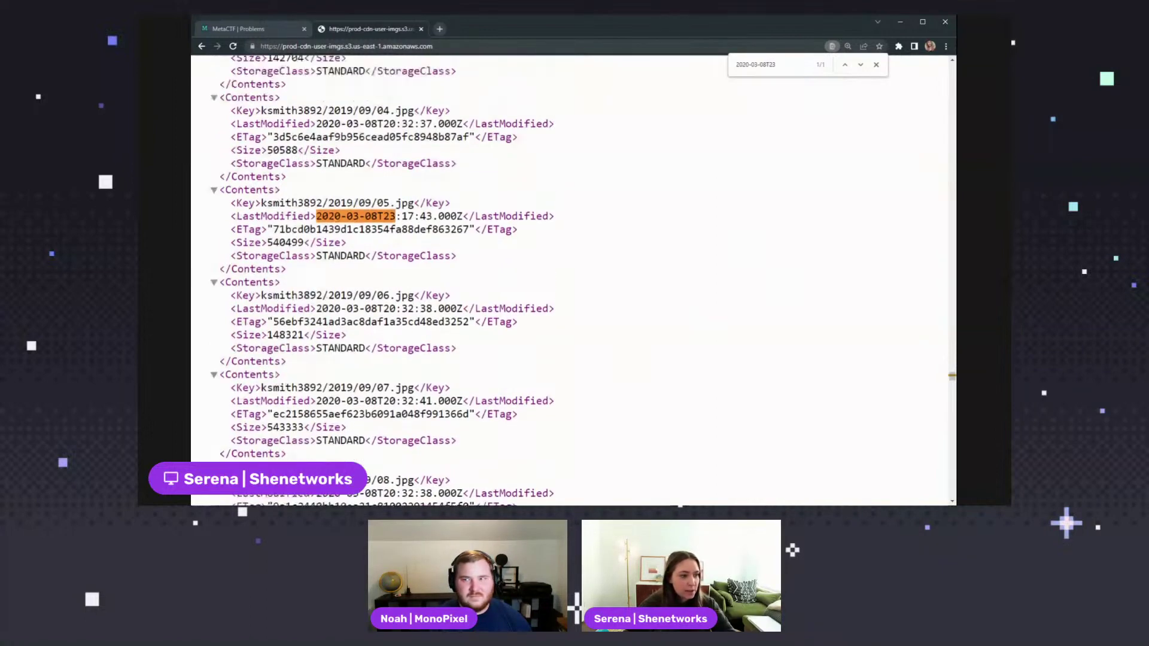
Append the full key of the 2019/09/05.jpg entry to the bucket address and open the image at default zoom.
{"action": "left_click_drag", "start_coordinate": [261, 209], "coordinate": [414, 210]}
{"action": "key", "text": "ctrl+c"}
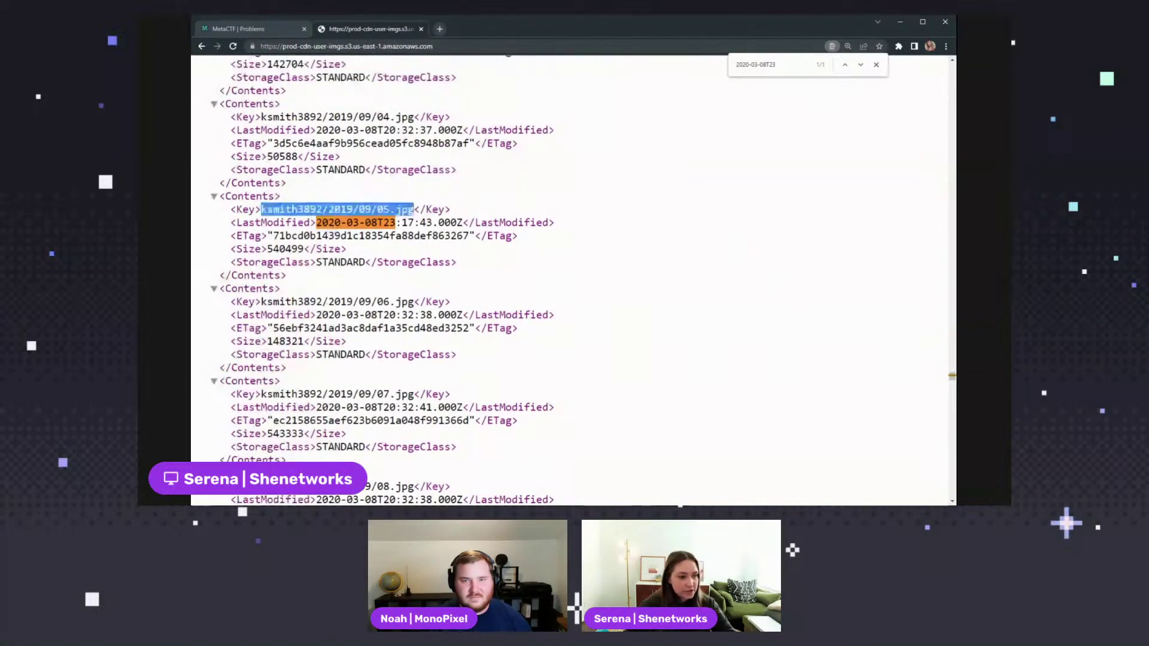
{"action": "key", "text": "ctrl+l"}
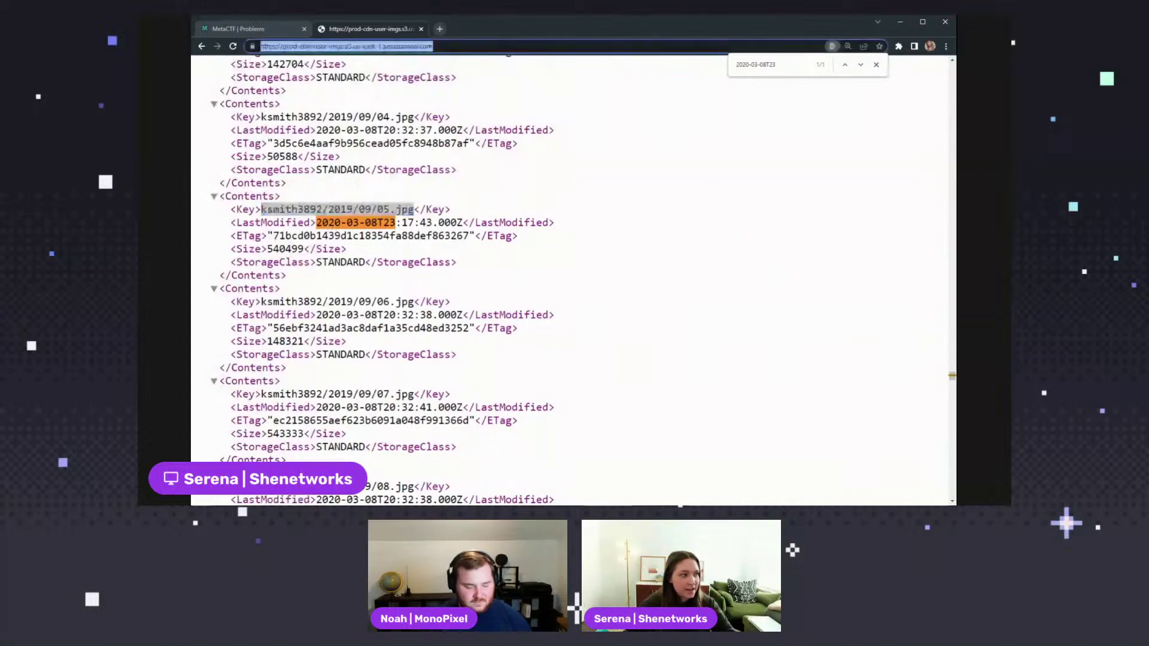
{"action": "key", "text": "End"}
{"action": "key", "text": "ctrl+shift+Left"}
{"action": "key", "text": "End"}
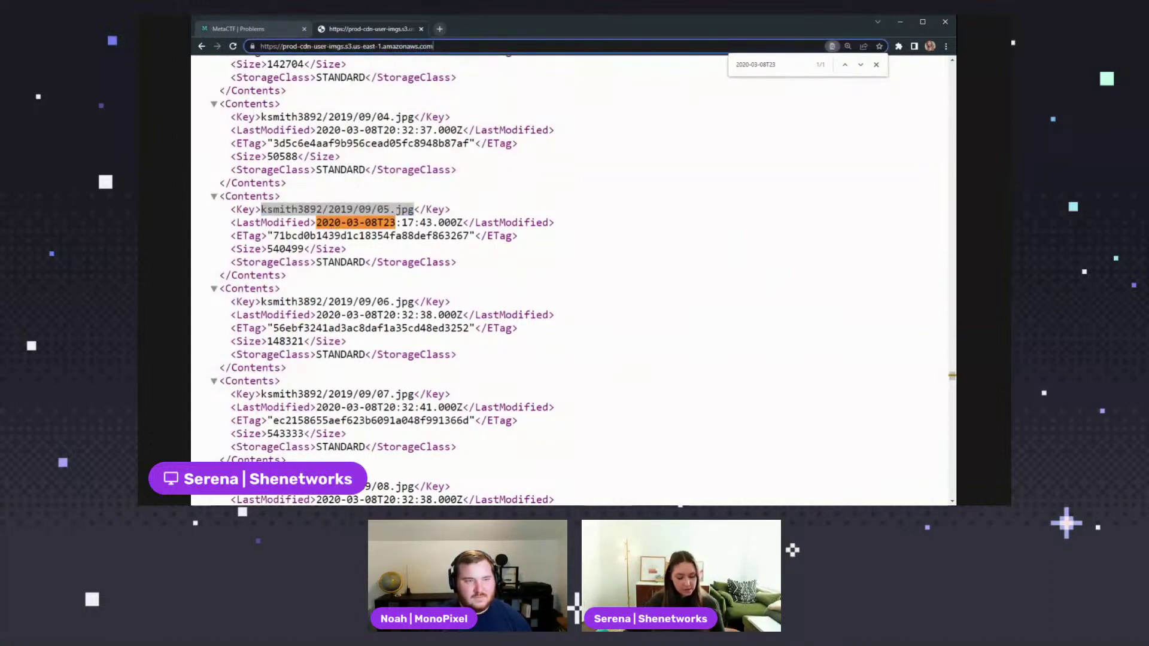
{"action": "type", "text": "/"}
{"action": "key", "text": "ctrl+v"}
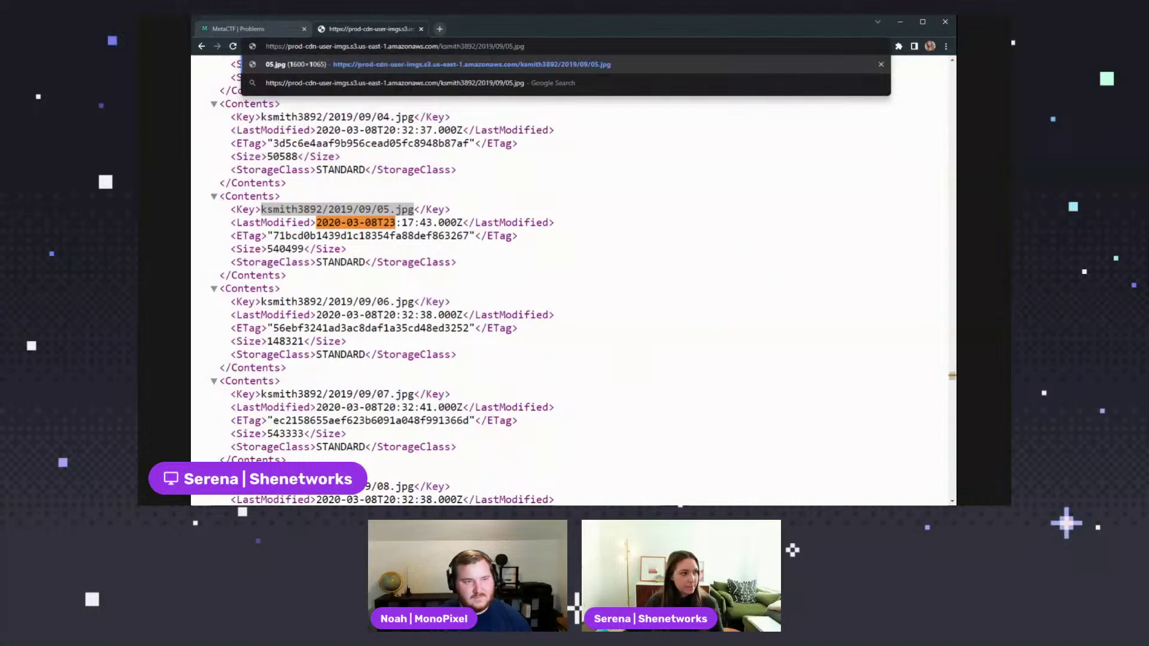
{"action": "key", "text": "Return"}
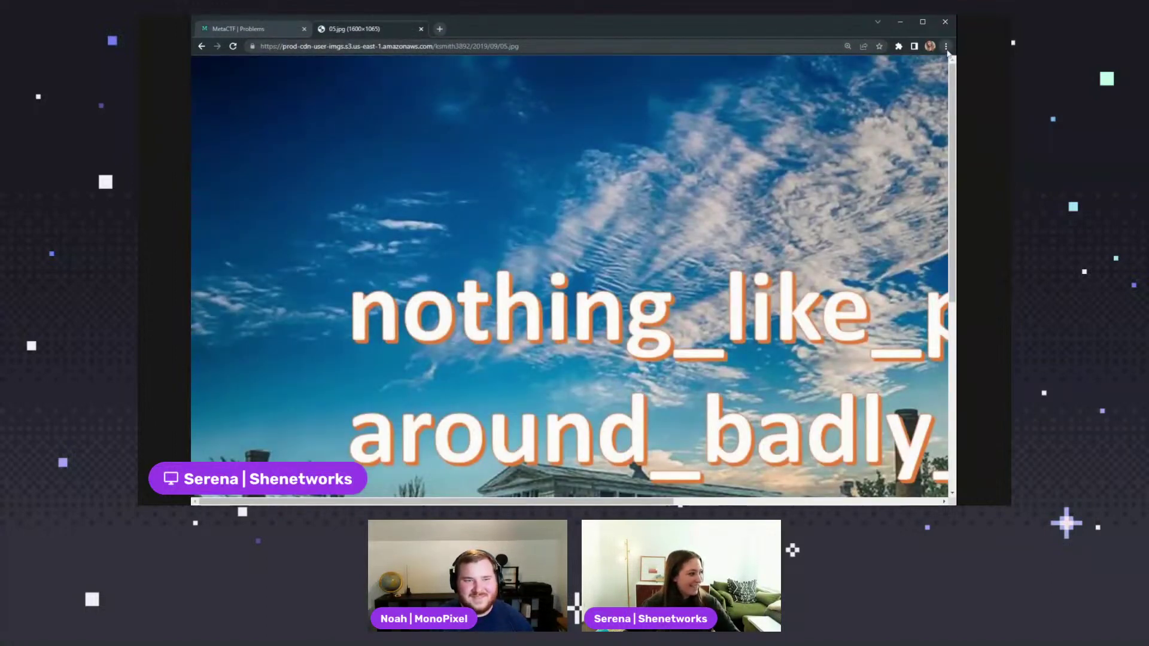
{"action": "key", "text": "ctrl+0"}
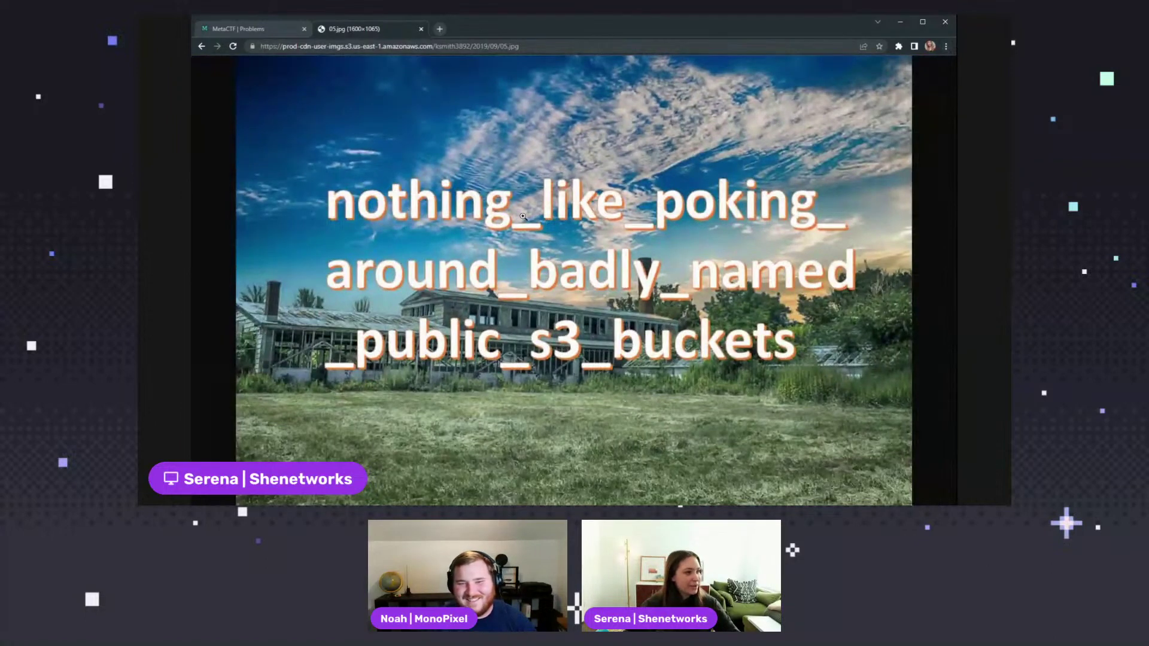